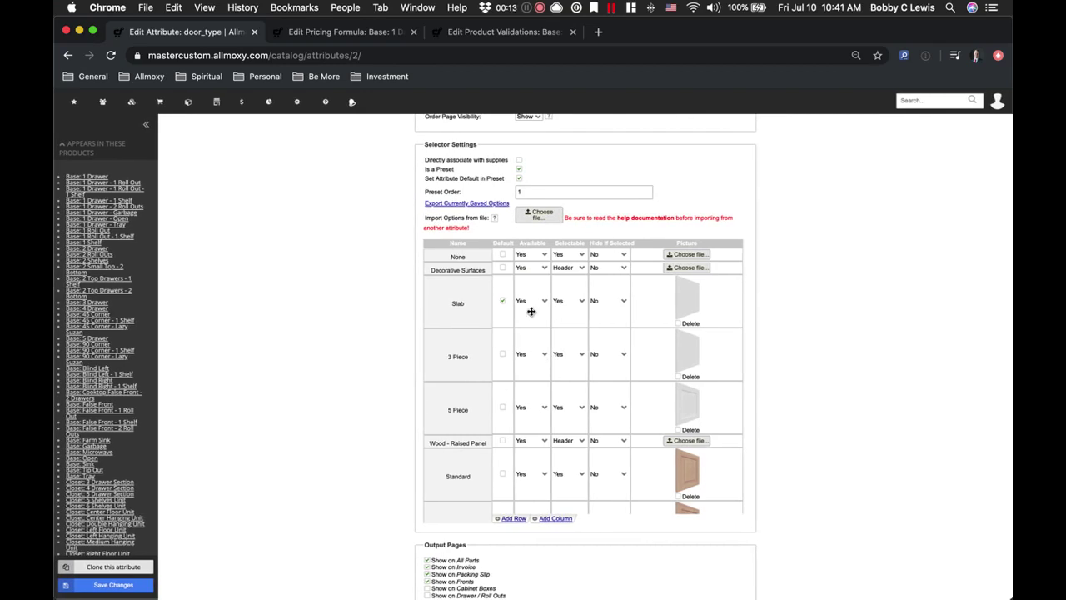
Look through the door options listed in the door_type attribute's selector table
scroll(507, 372, down, 2)
scroll(507, 372, down, 4)
scroll(508, 373, up, 6)
scroll(510, 371, down, 1)
scroll(511, 371, down, 3)
scroll(524, 406, down, 3)
scroll(514, 445, up, 4)
scroll(519, 352, up, 3)
Examine the id and outsource columns of the selector table, comparing the outsource values for None and Slab
scroll(533, 360, right, 4)
scroll(533, 364, right, 3)
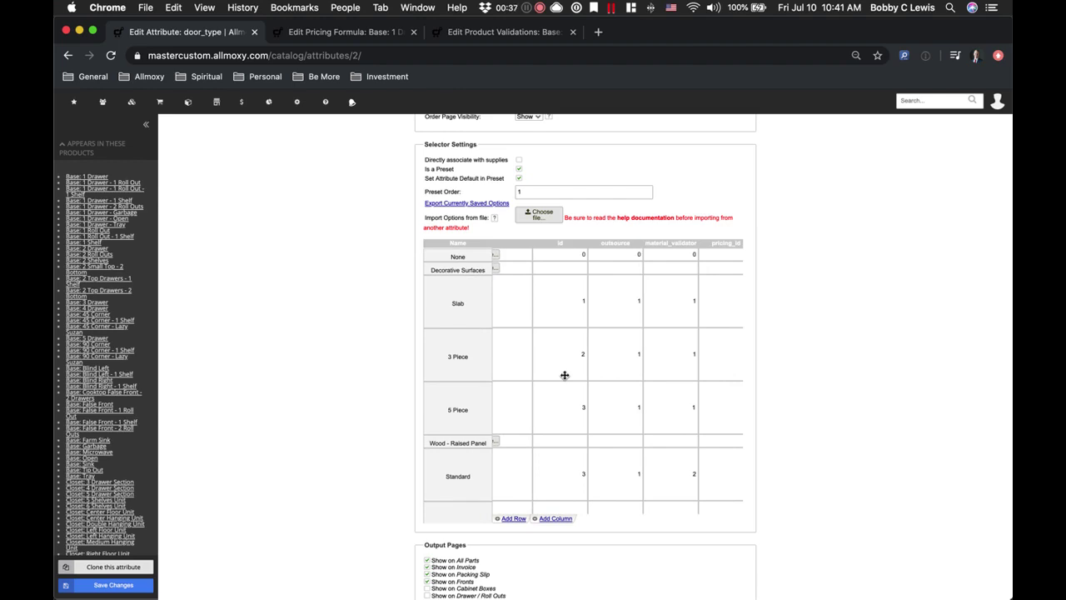
scroll(565, 375, down, 1)
scroll(565, 376, right, 2)
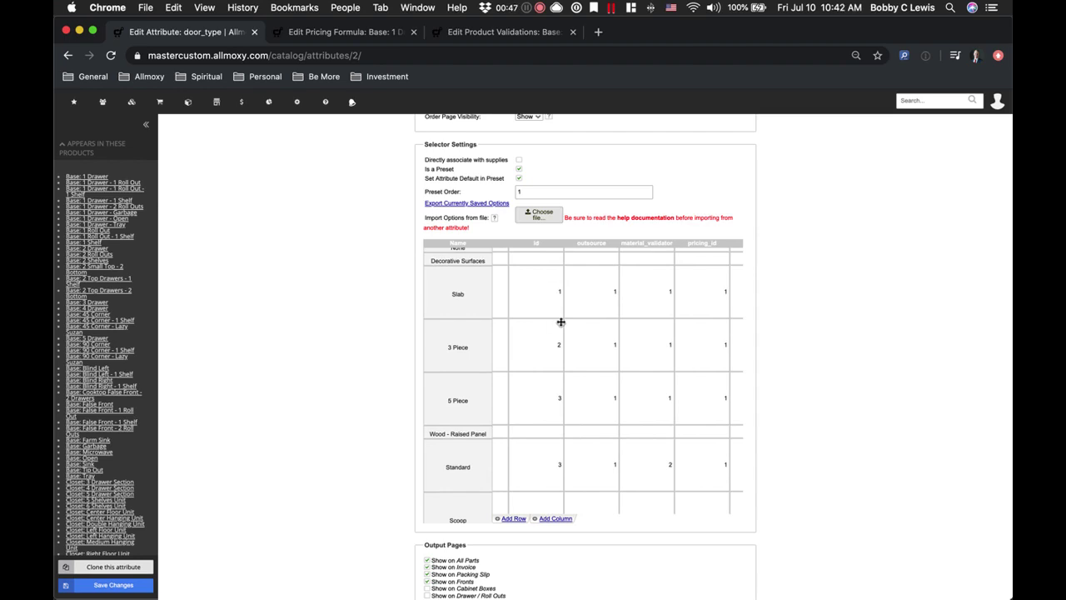
scroll(561, 323, right, 2)
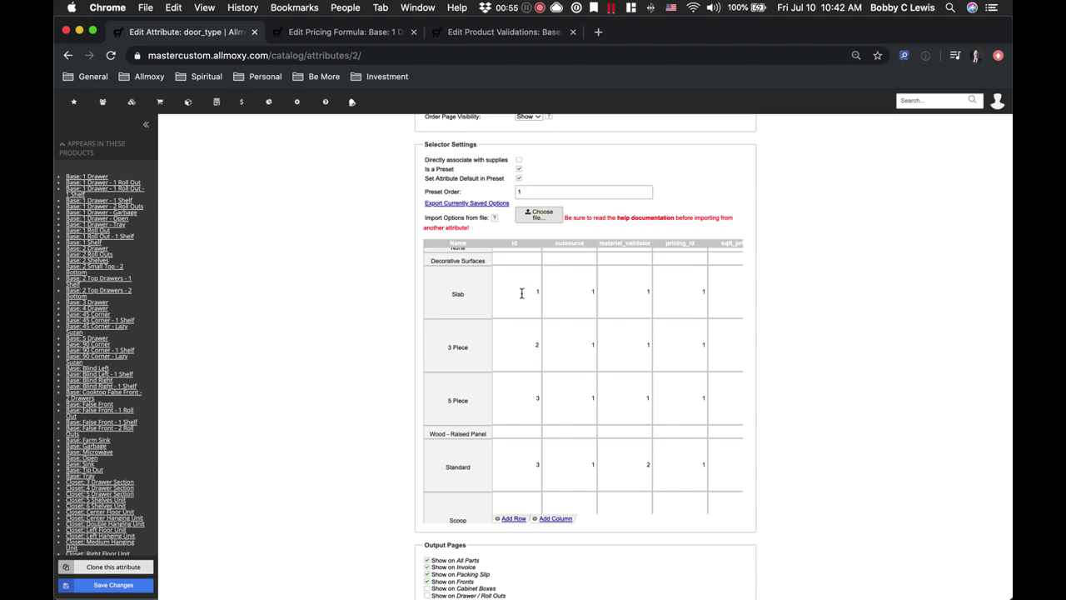
scroll(580, 300, up, 1)
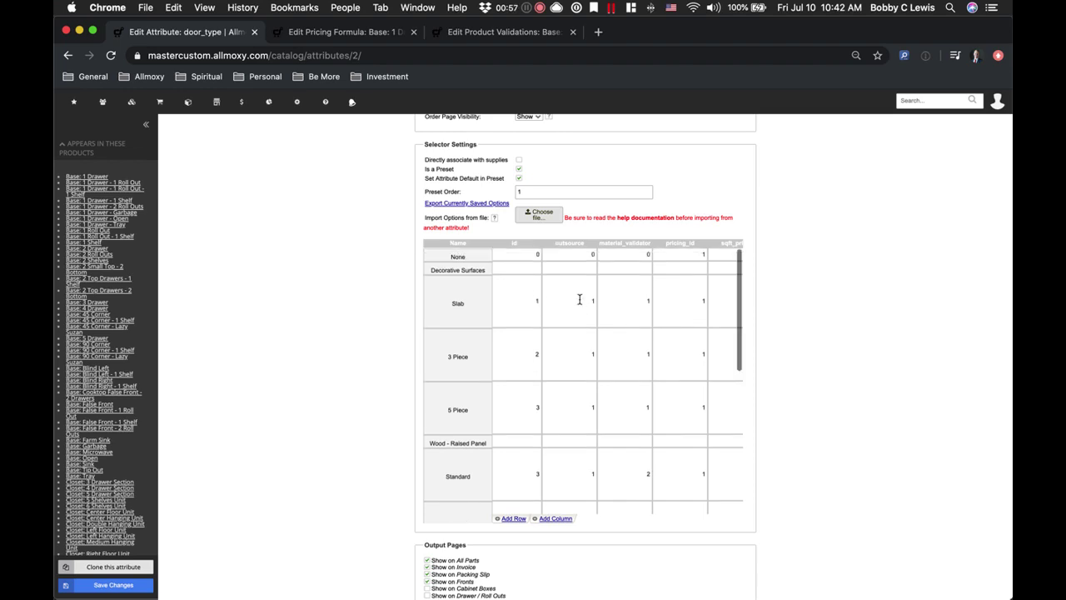
click(589, 255)
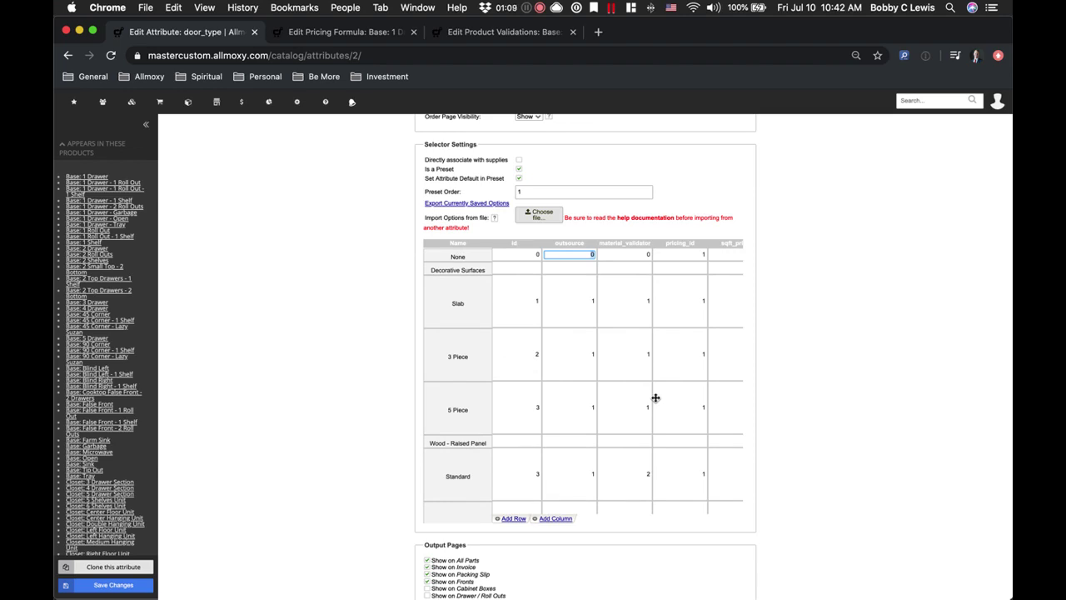
click(589, 300)
scroll(600, 300, left, 2)
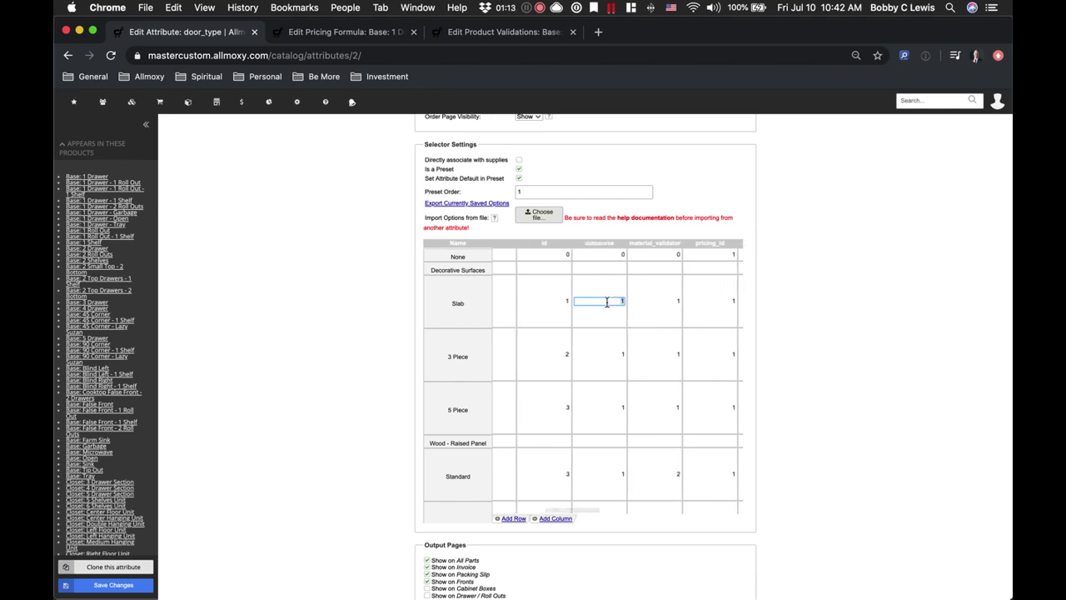
Examine the material_validator column of the selector table, comparing the values for Slab and Standard
scroll(607, 301, right, 3)
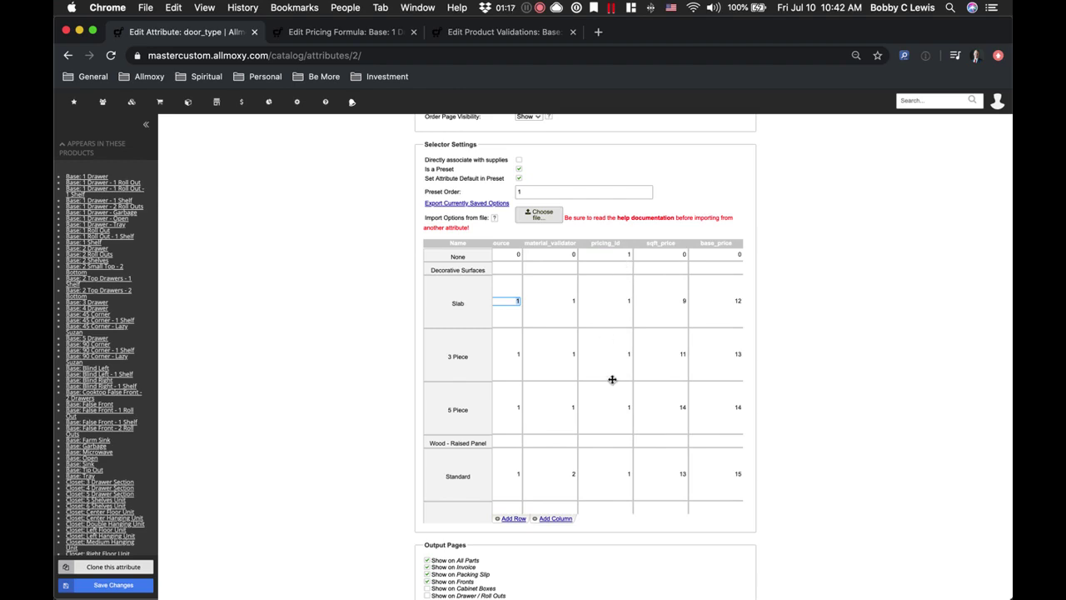
click(576, 301)
mouse_move(586, 248)
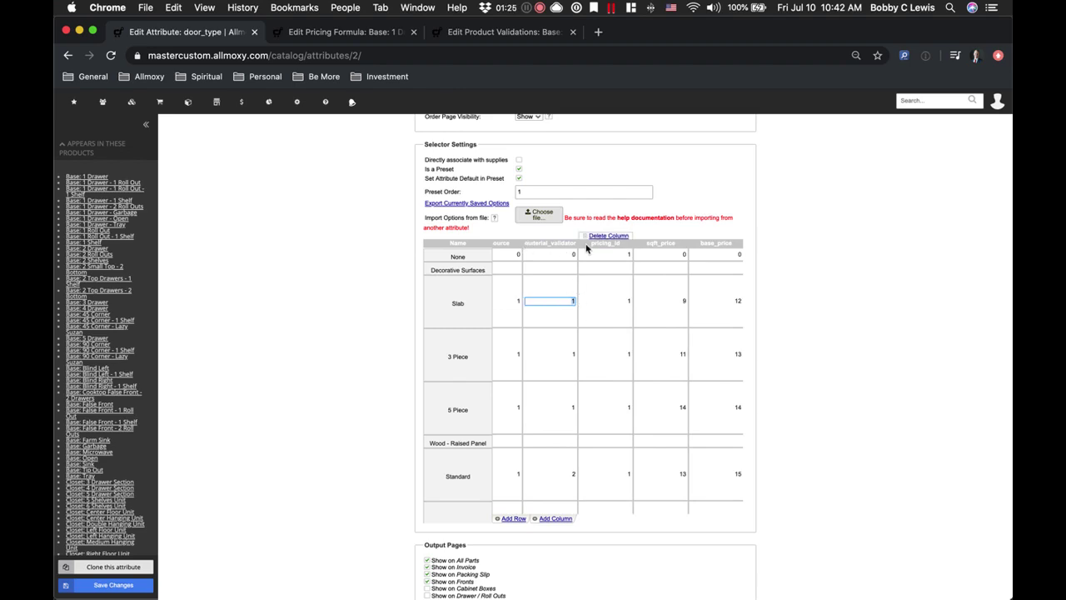
click(349, 302)
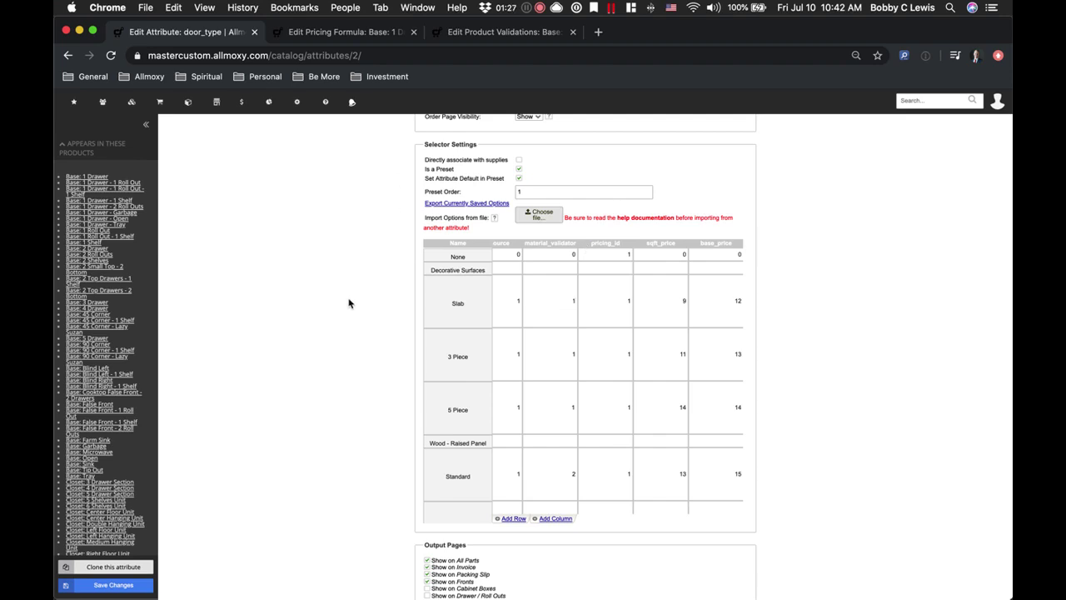
scroll(350, 302, up, 3)
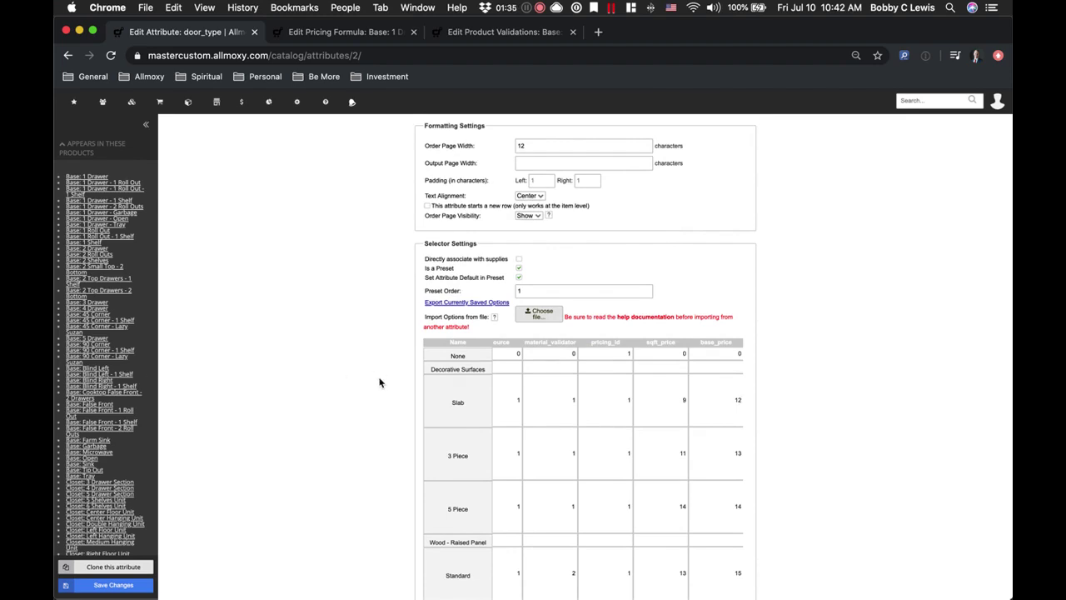
scroll(383, 379, down, 3)
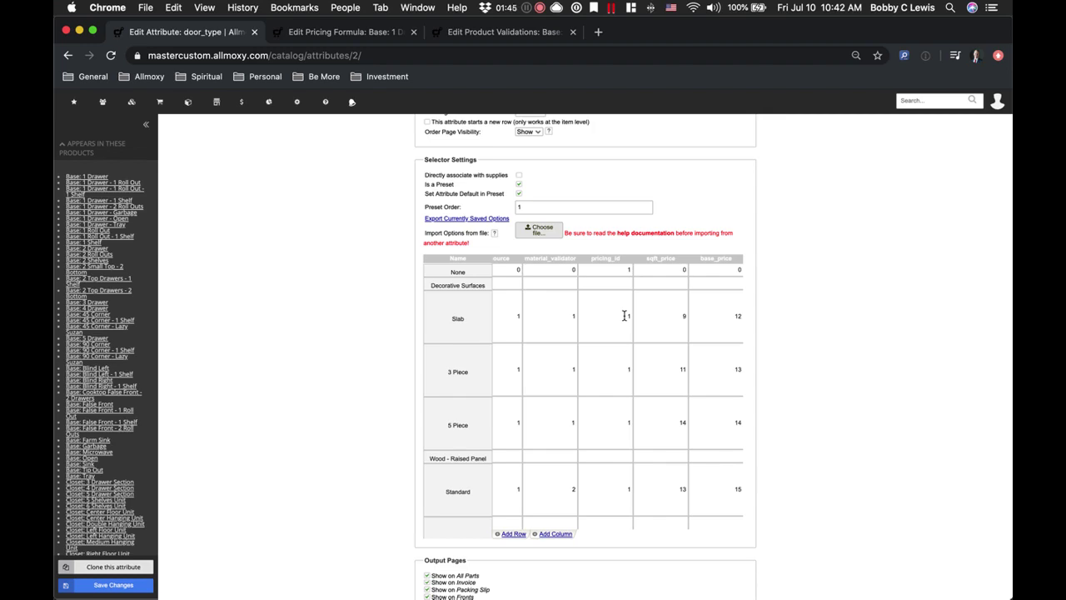
scroll(608, 348, left, 3)
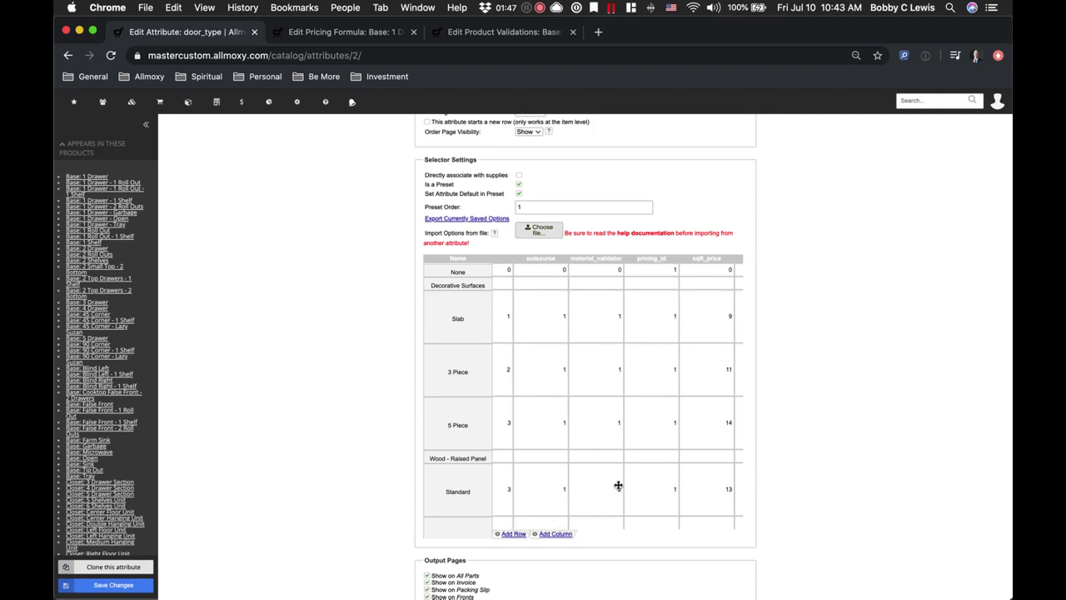
click(624, 316)
drag(612, 316, 646, 316)
drag(617, 490, 628, 490)
Review the Base: 1 Drawer product validations, including the Door and Drawer Front Material Validator entries
click(512, 34)
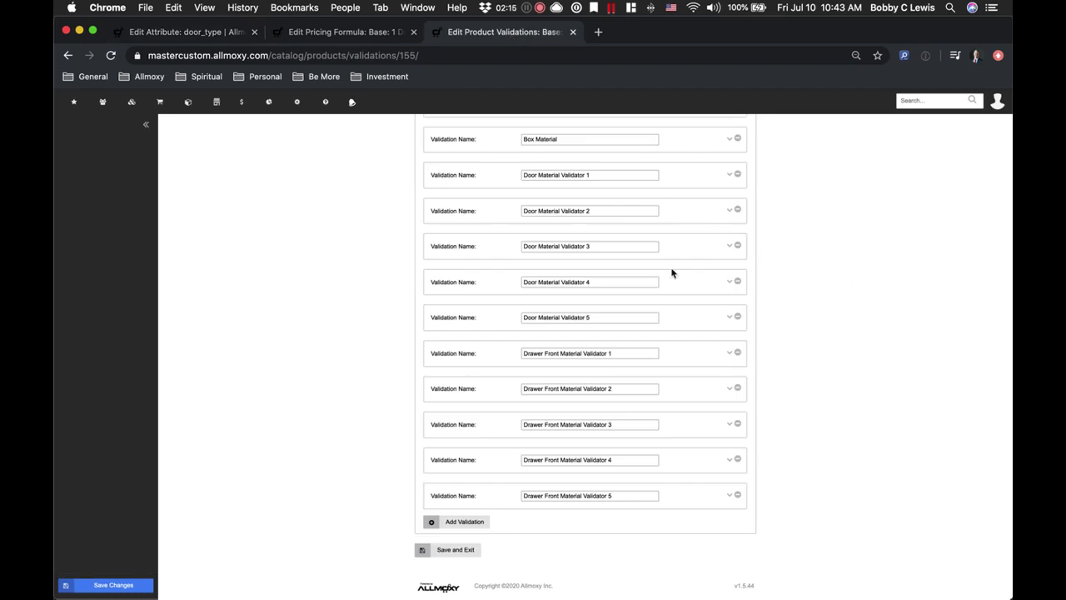
scroll(381, 287, up, 10)
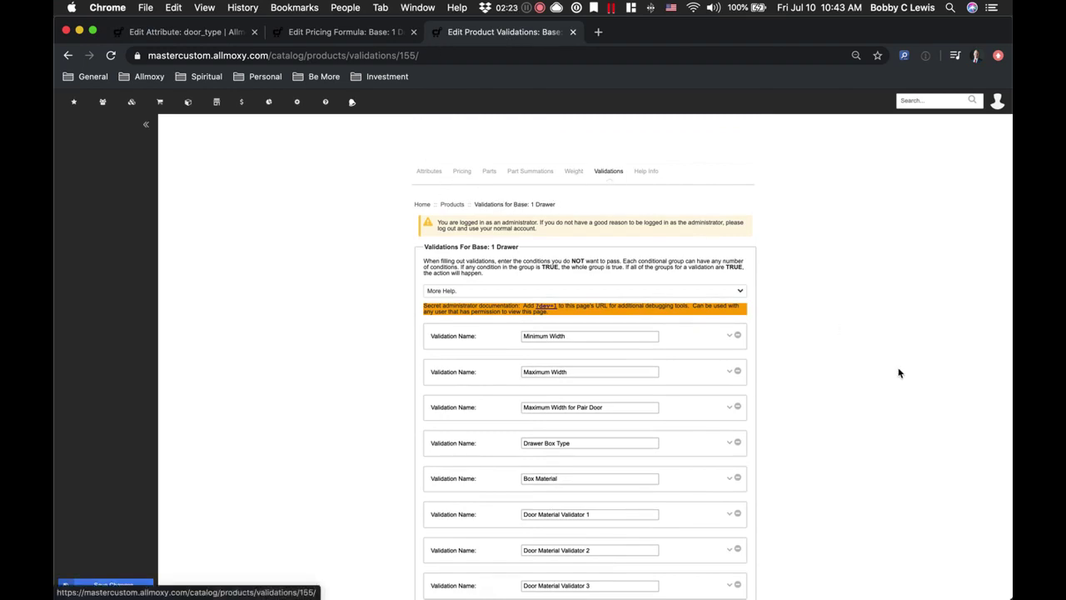
scroll(898, 371, down, 5)
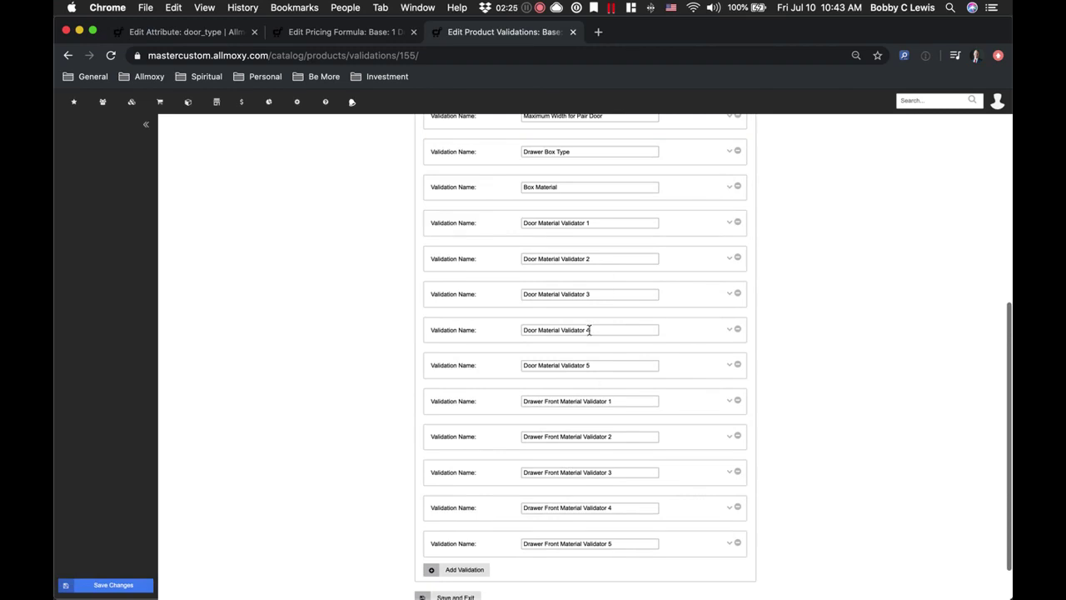
scroll(580, 316, down, 1)
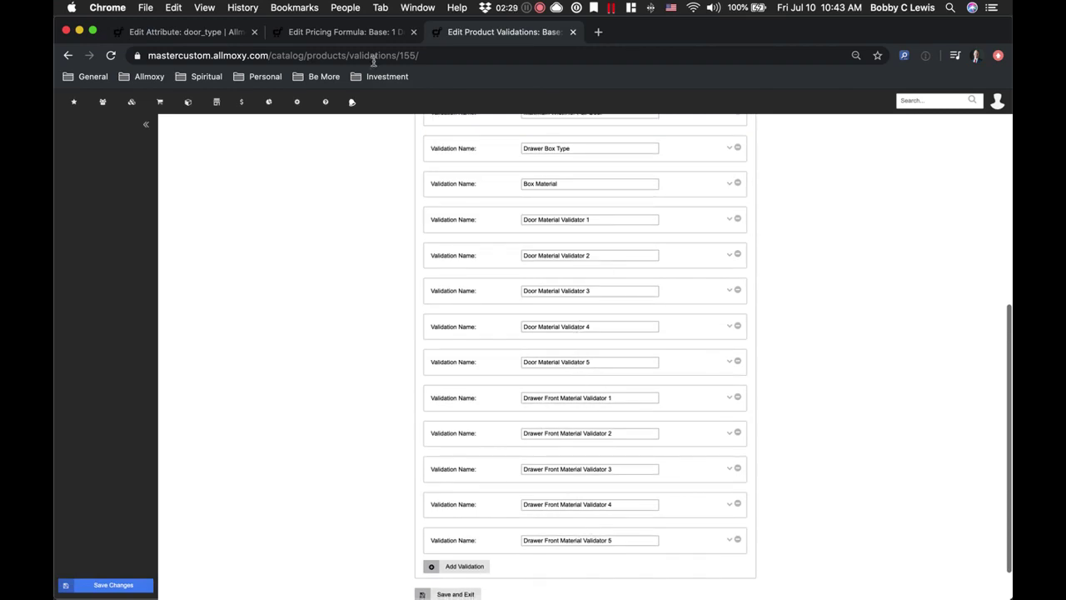
Return to the door_type attribute and compare the material_validator values across the decorative surface and wood door options
click(348, 32)
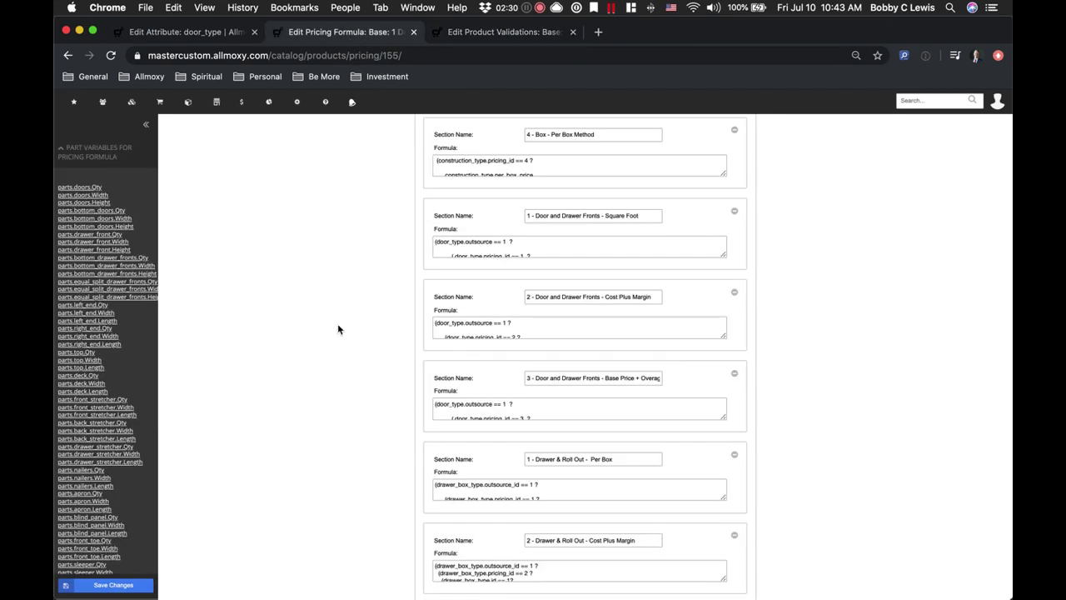
click(180, 33)
scroll(688, 404, down, 3)
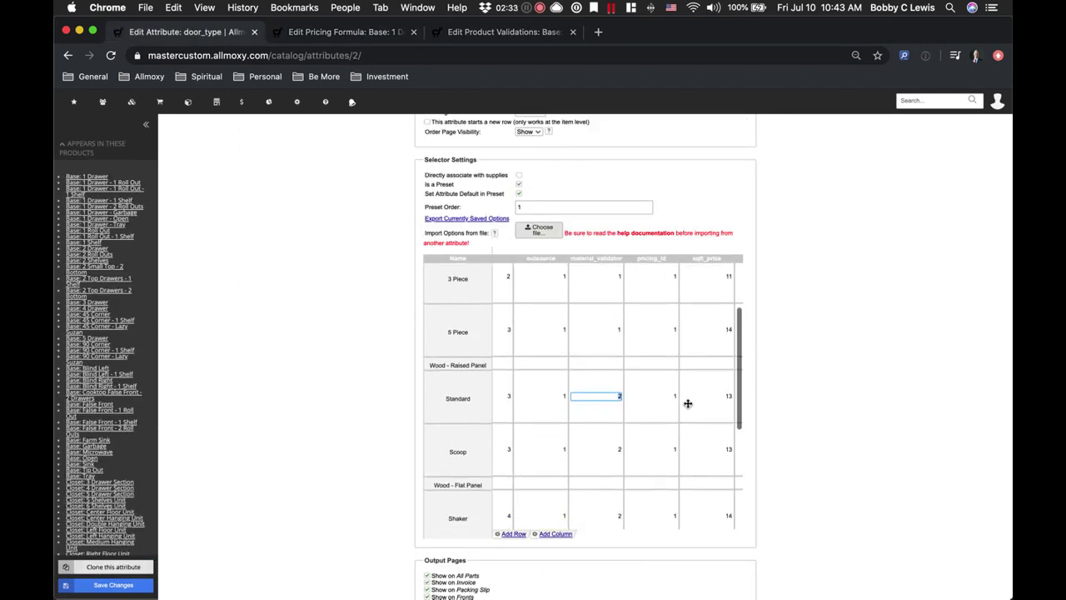
scroll(597, 388, up, 3)
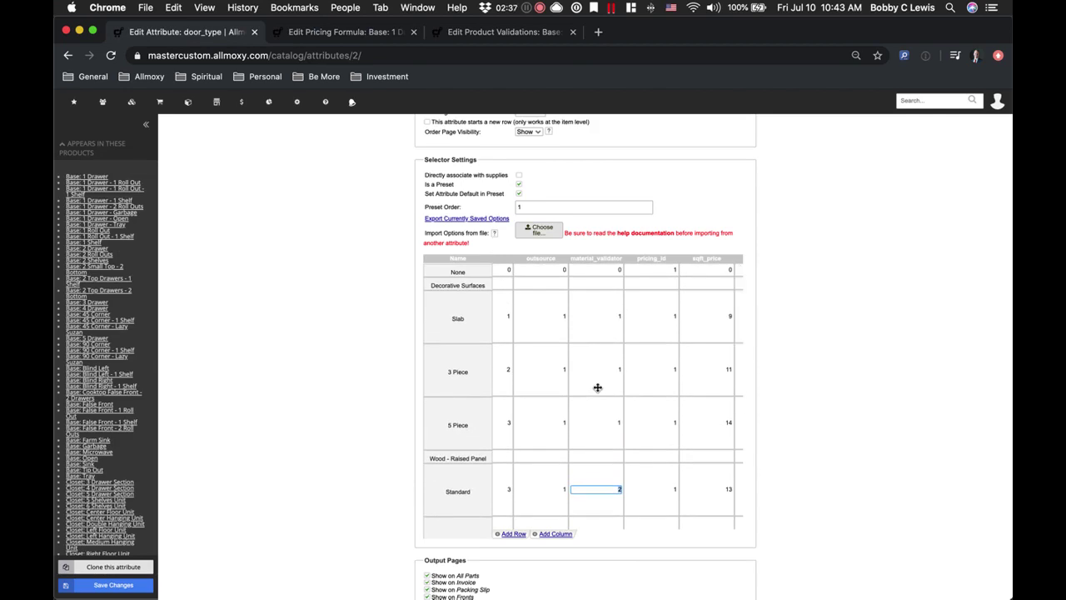
click(299, 400)
Check Slab's pricing_id in the selector table against the numbered door and drawer front sections of the Base: 1 Drawer pricing formula
scroll(609, 326, right, 5)
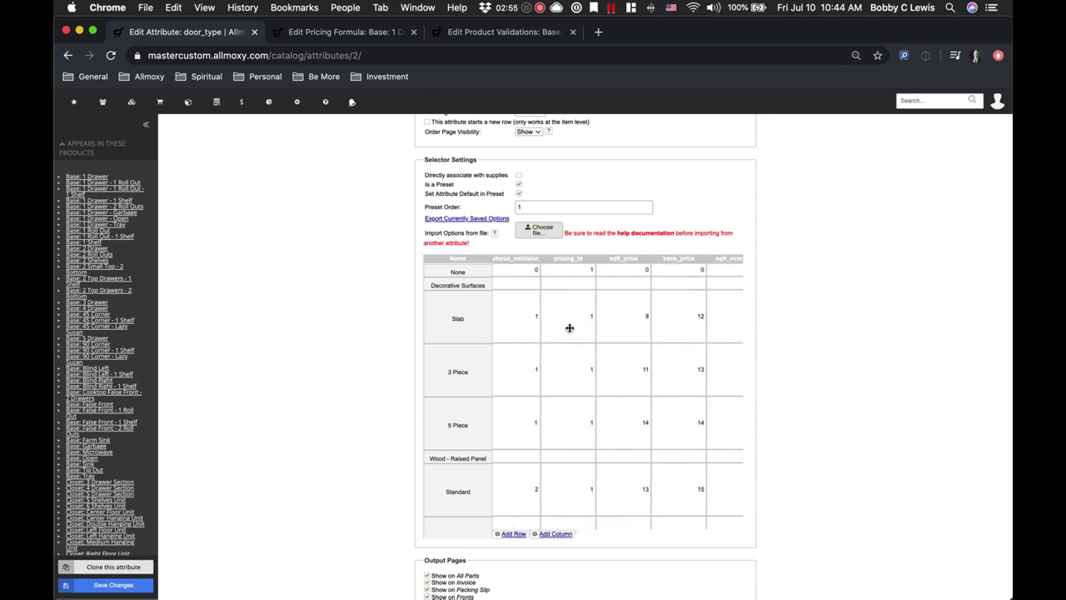
click(580, 316)
click(353, 34)
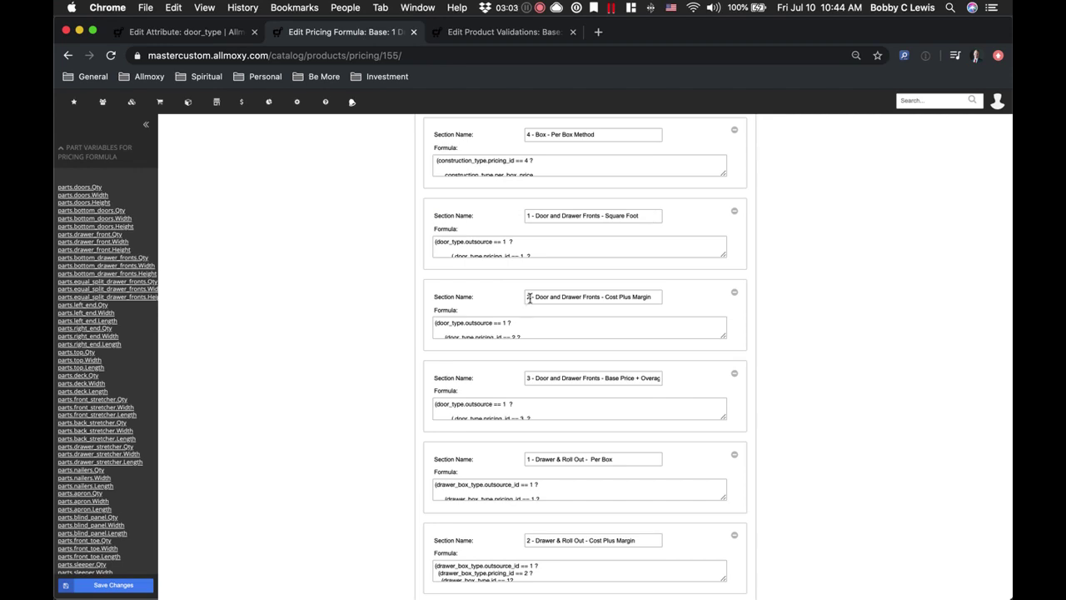
scroll(417, 373, up, 10)
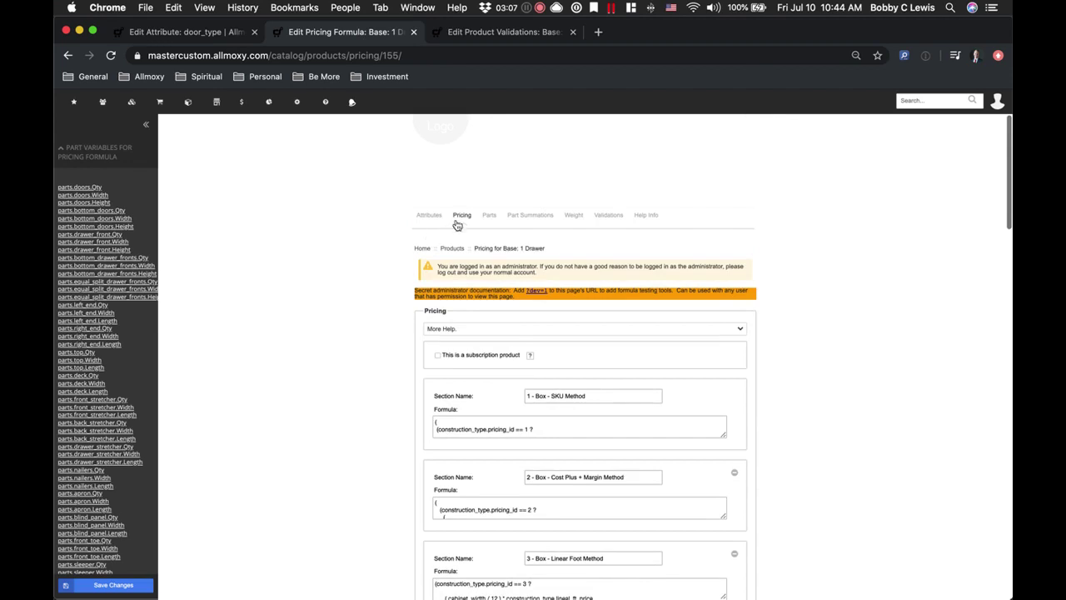
scroll(350, 288, down, 5)
scroll(348, 288, down, 5)
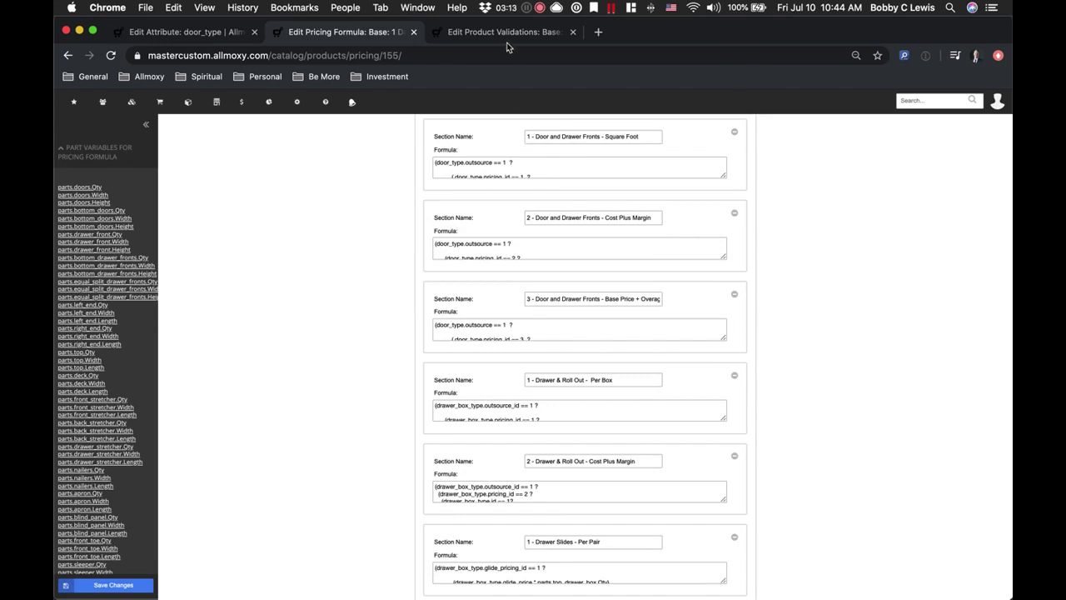
Return to the door_type attribute and examine Slab's pricing_id and the sqft_price values of Slab and Standard
click(217, 34)
click(585, 324)
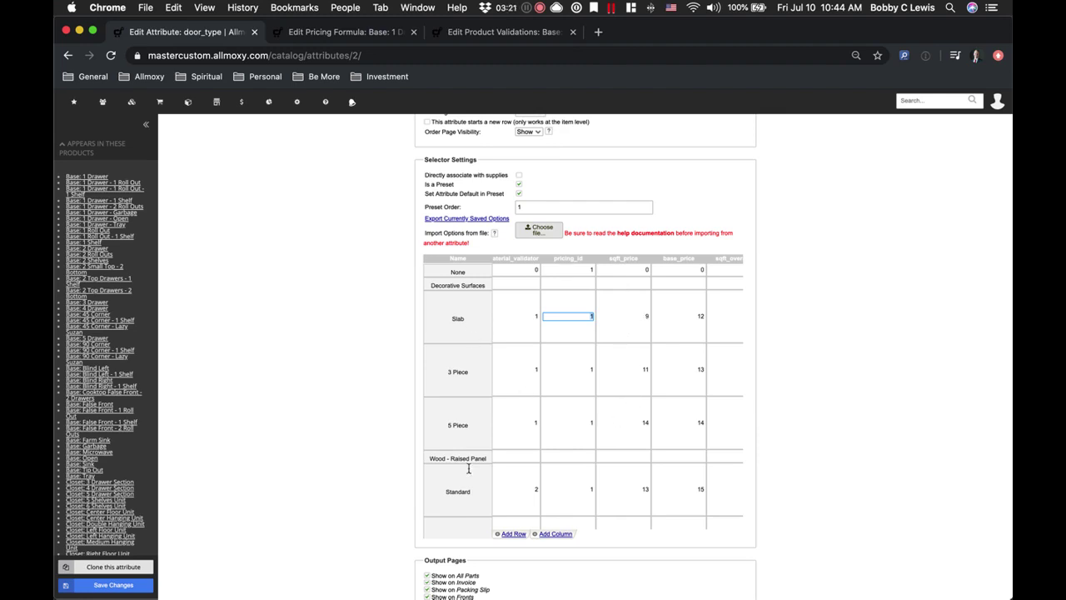
click(640, 316)
click(636, 491)
click(640, 489)
drag(640, 489, 654, 489)
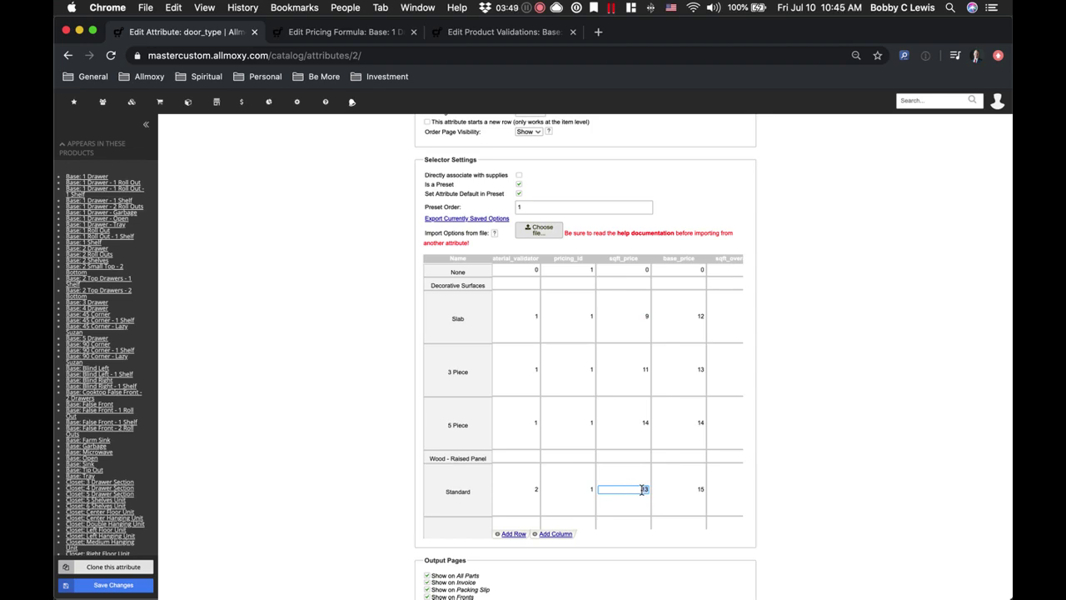
click(329, 405)
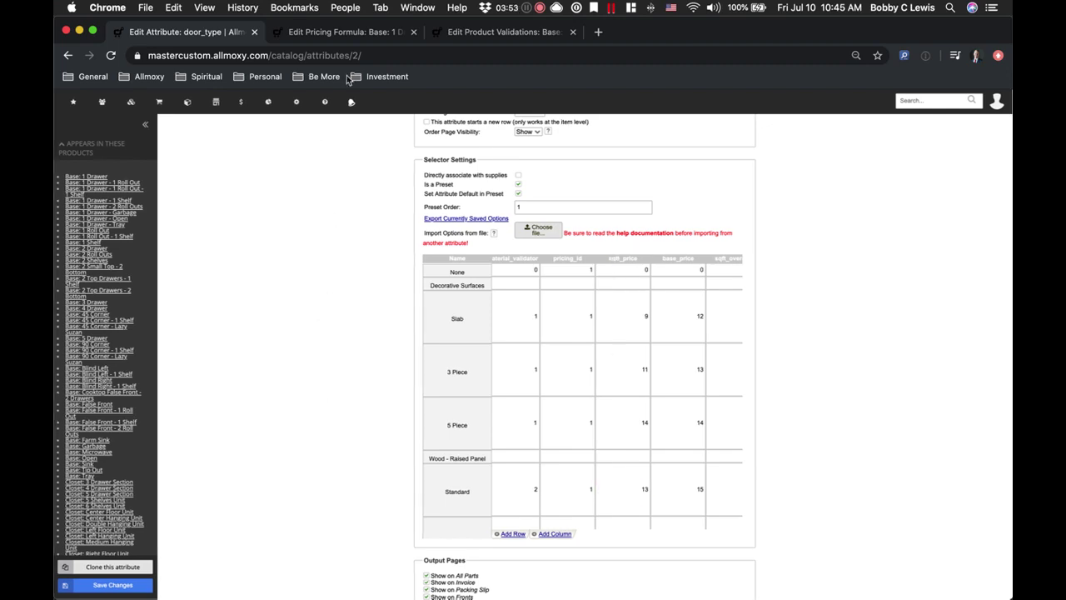
Check the Door and Drawer Fronts - Cost Plus Margin section of the pricing formula, returning to the door_type attribute
click(364, 37)
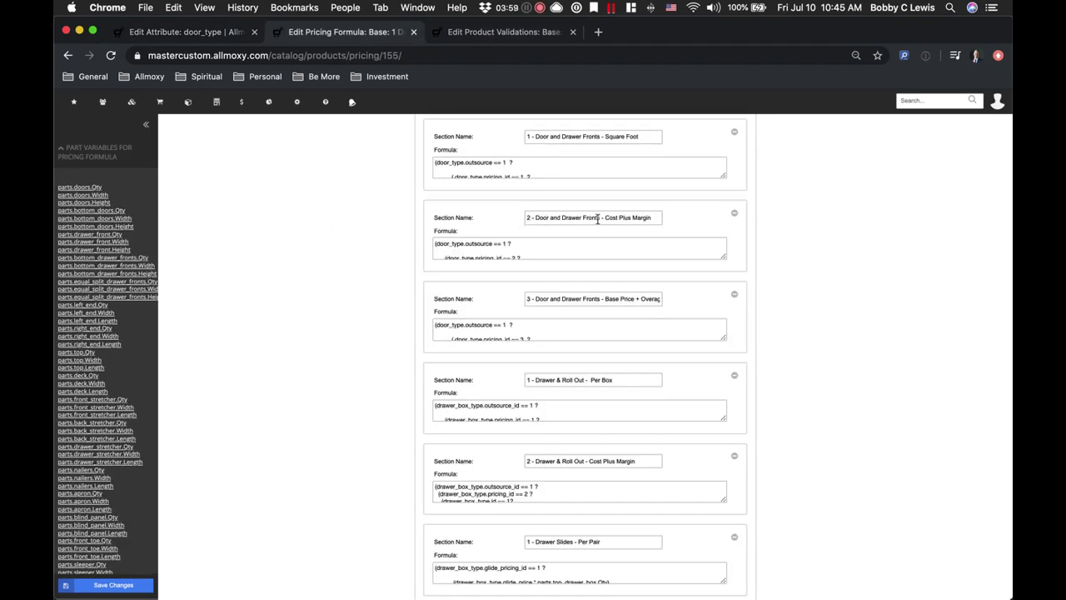
click(189, 33)
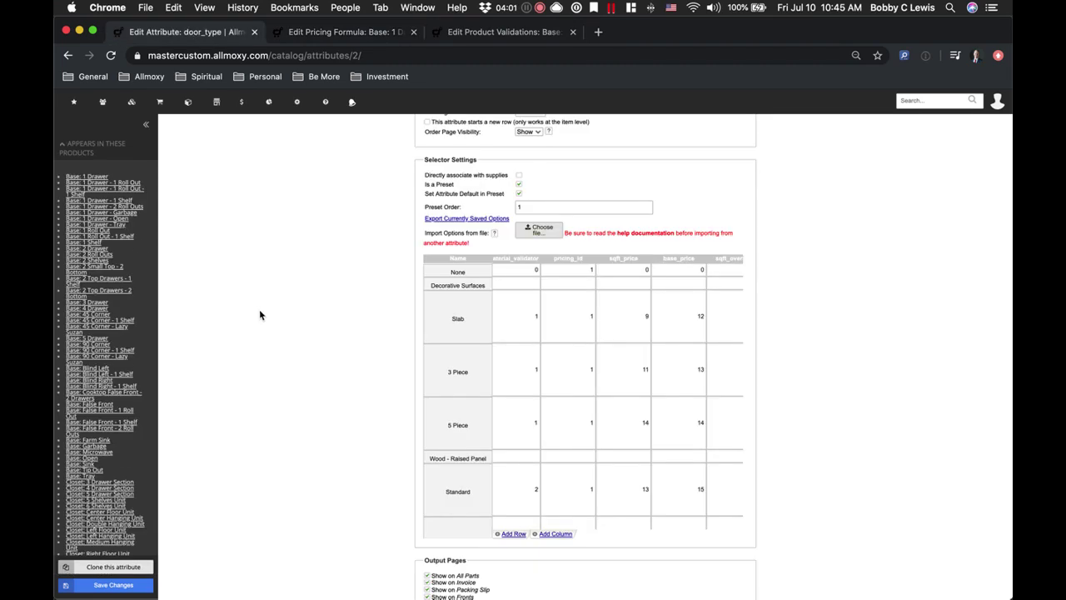
click(290, 344)
Look through the remaining columns of the selector table and inspect Slab's base_price beside the sqft_overage column
scroll(600, 359, right, 3)
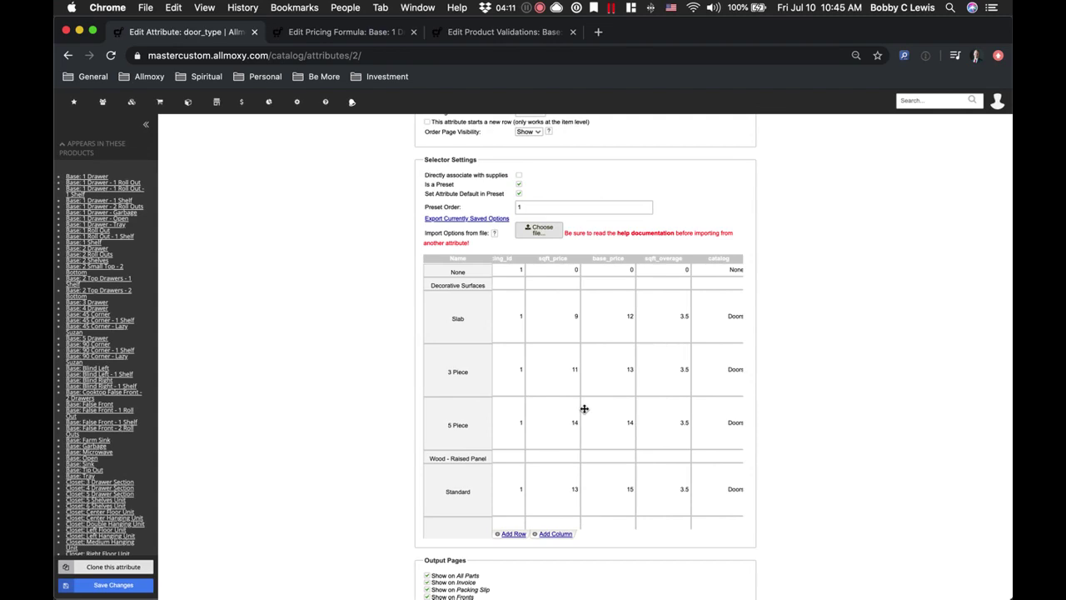
scroll(584, 409, right, 5)
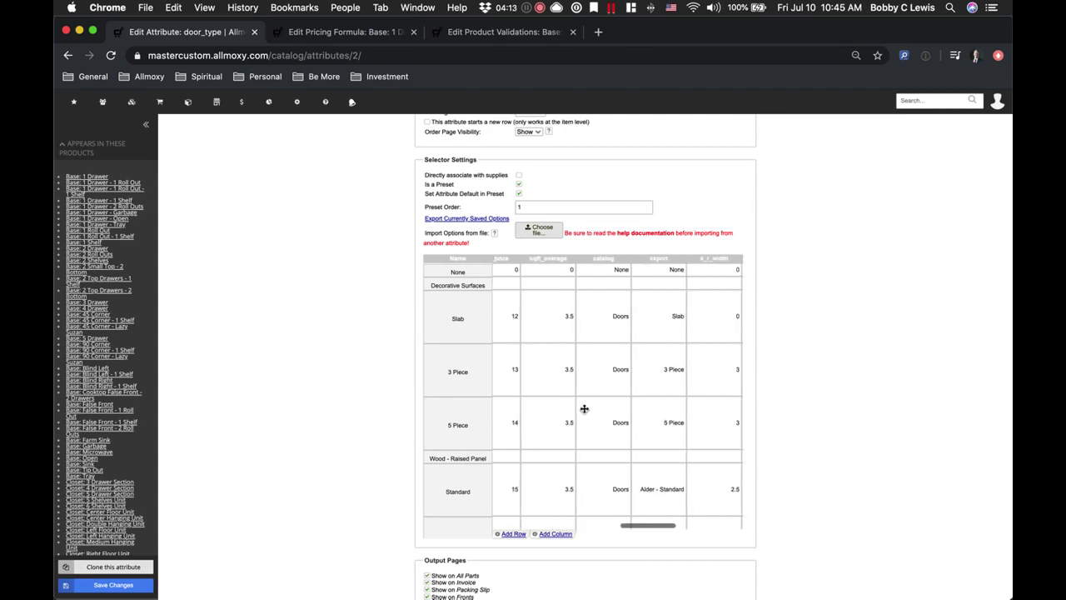
scroll(584, 408, left, 2)
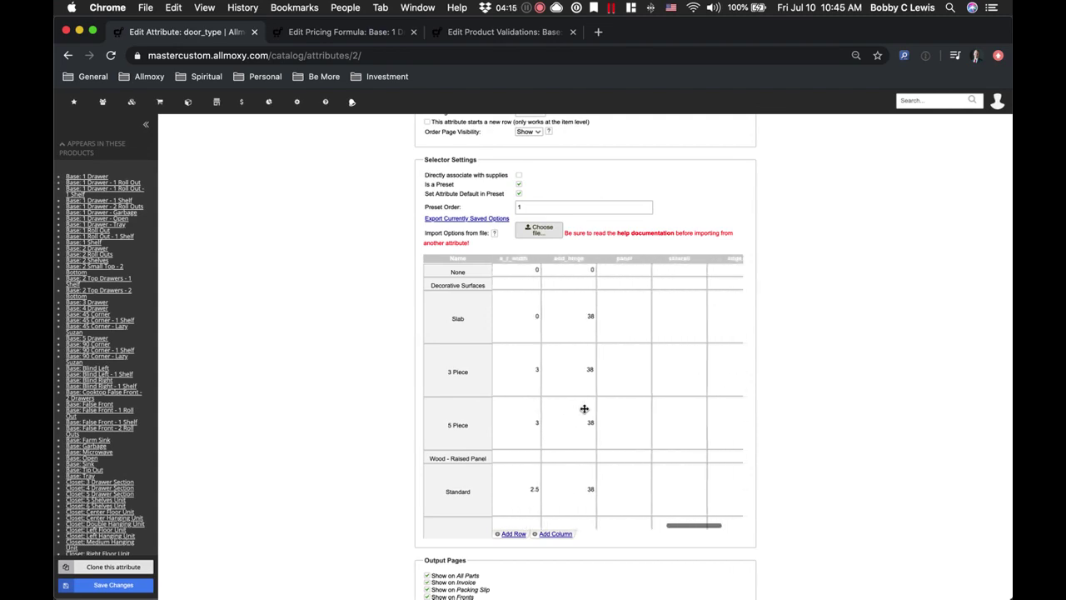
scroll(584, 408, left, 2)
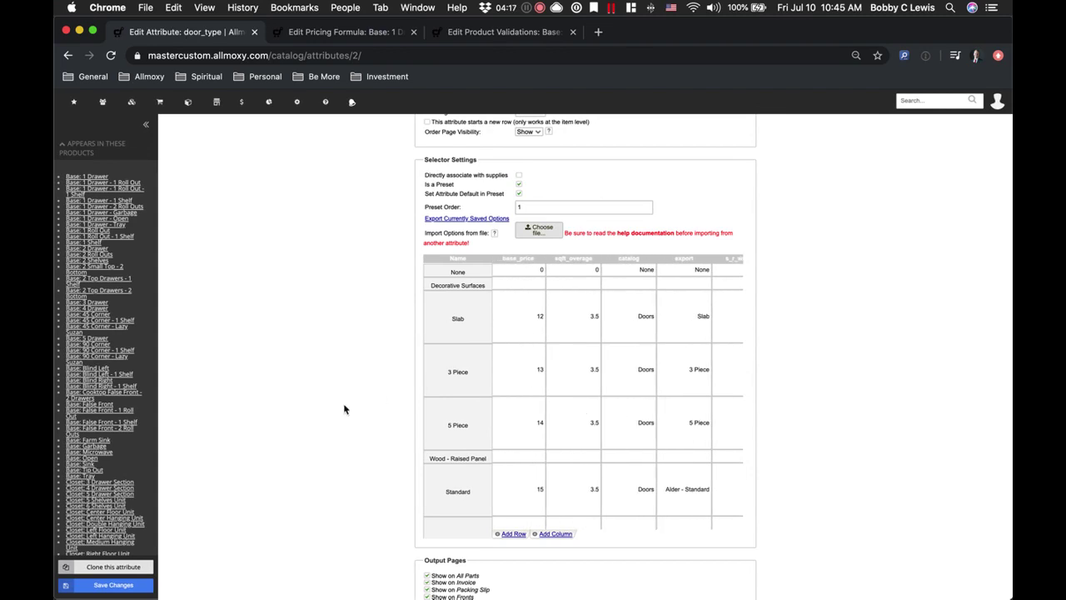
scroll(562, 392, left, 2)
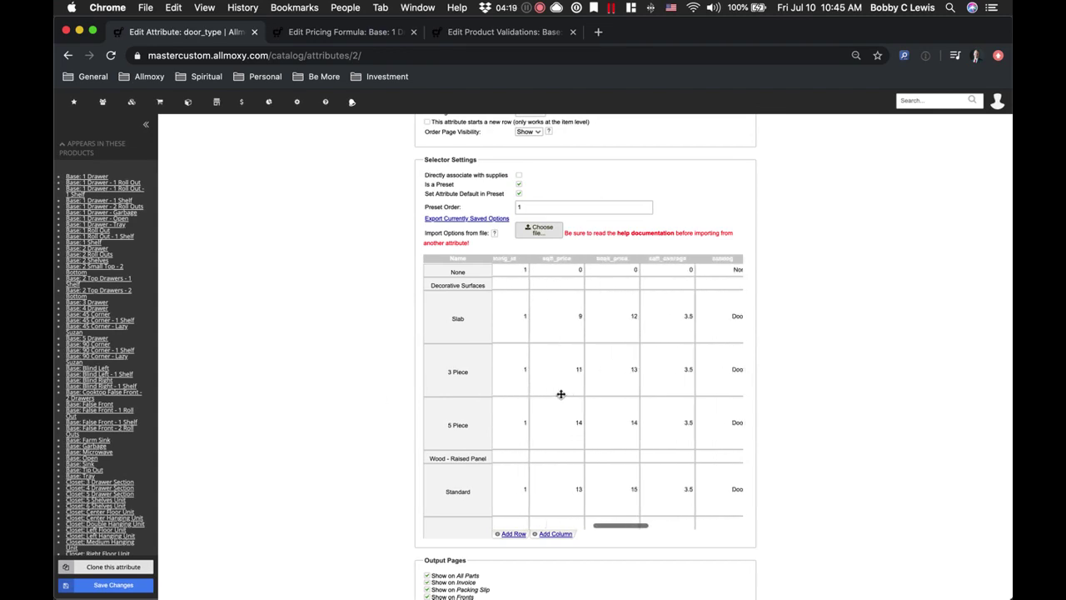
mouse_move(609, 260)
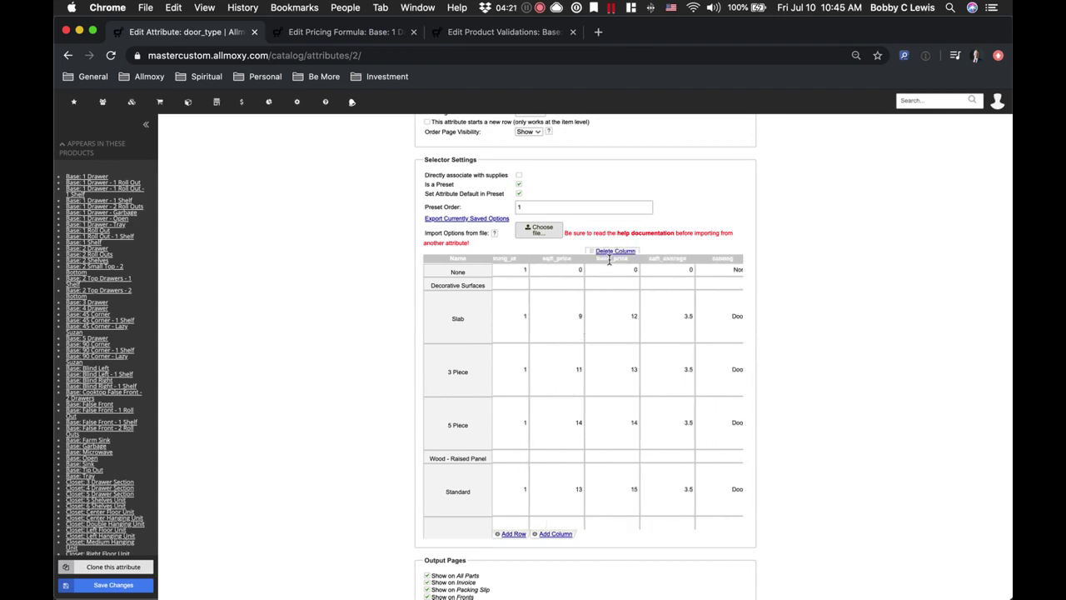
click(633, 316)
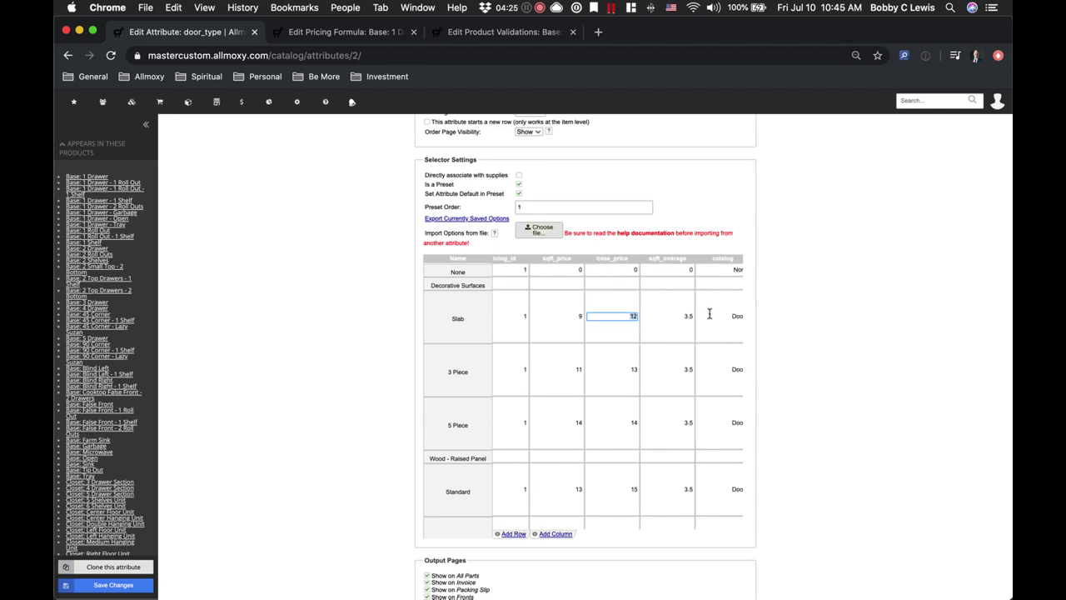
Examine Slab's sqft_overage value together with its sqft_price and base_price in the selector table
click(678, 315)
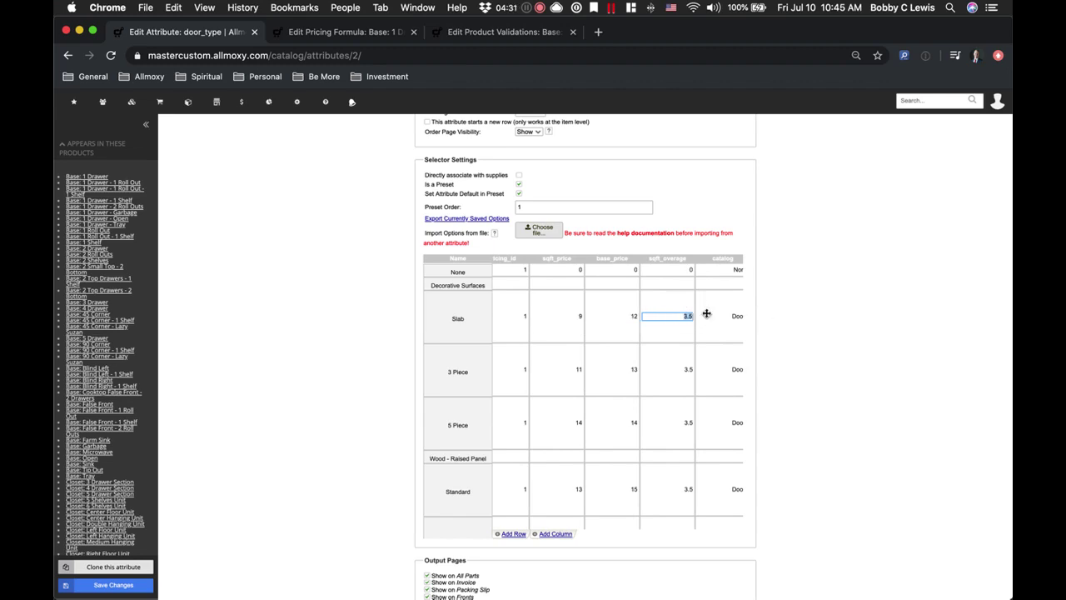
click(583, 316)
click(297, 317)
scroll(585, 340, right, 2)
scroll(584, 341, right, 2)
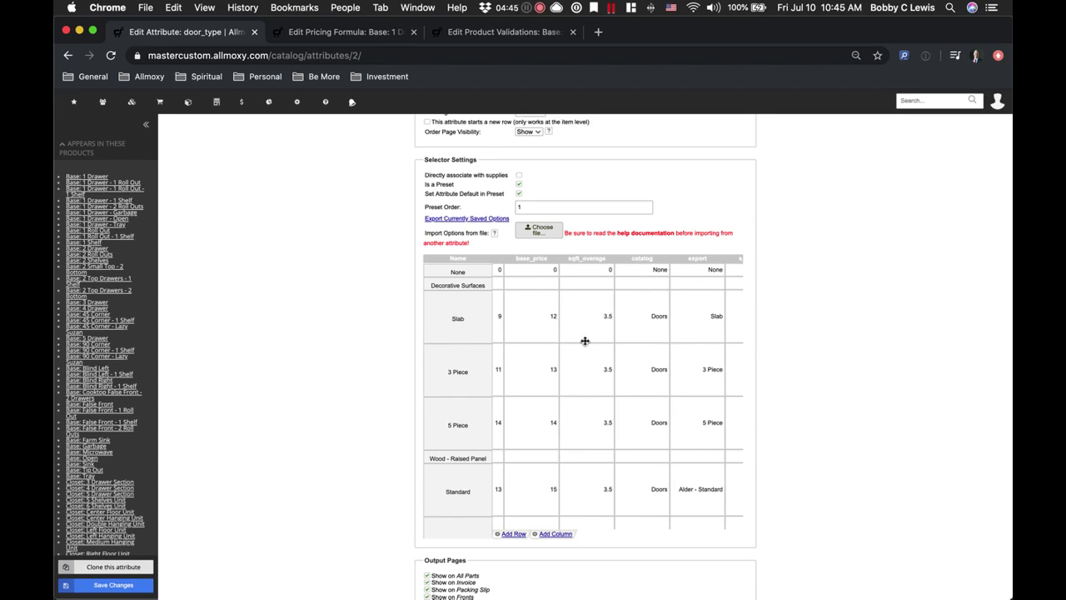
scroll(585, 340, left, 4)
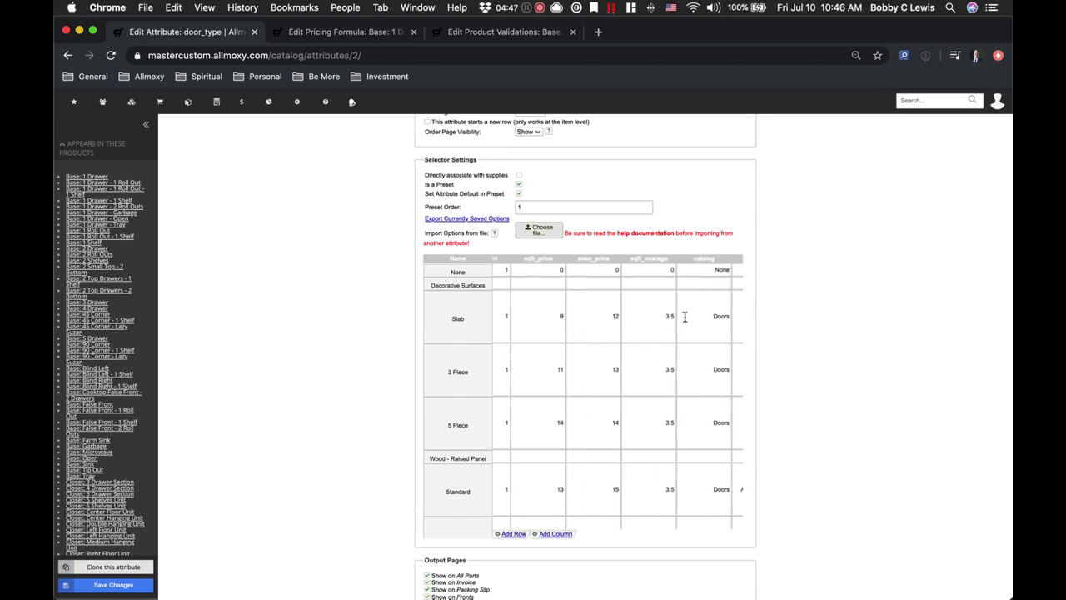
click(350, 32)
click(345, 339)
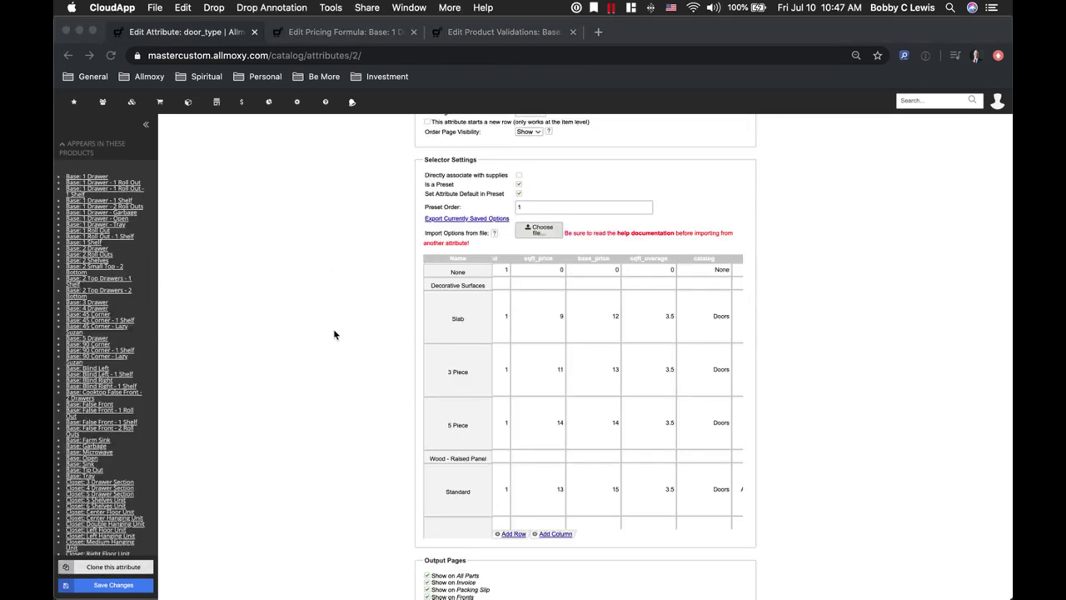
click(337, 334)
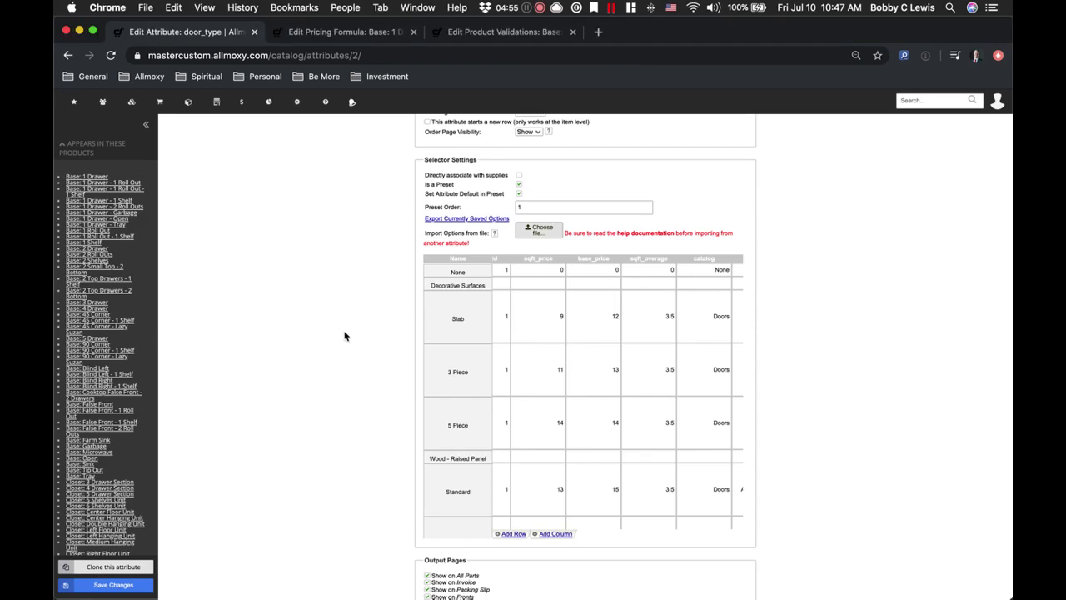
Go back to the pricing_id column of the selector table and inspect Slab's value
scroll(543, 408, left, 5)
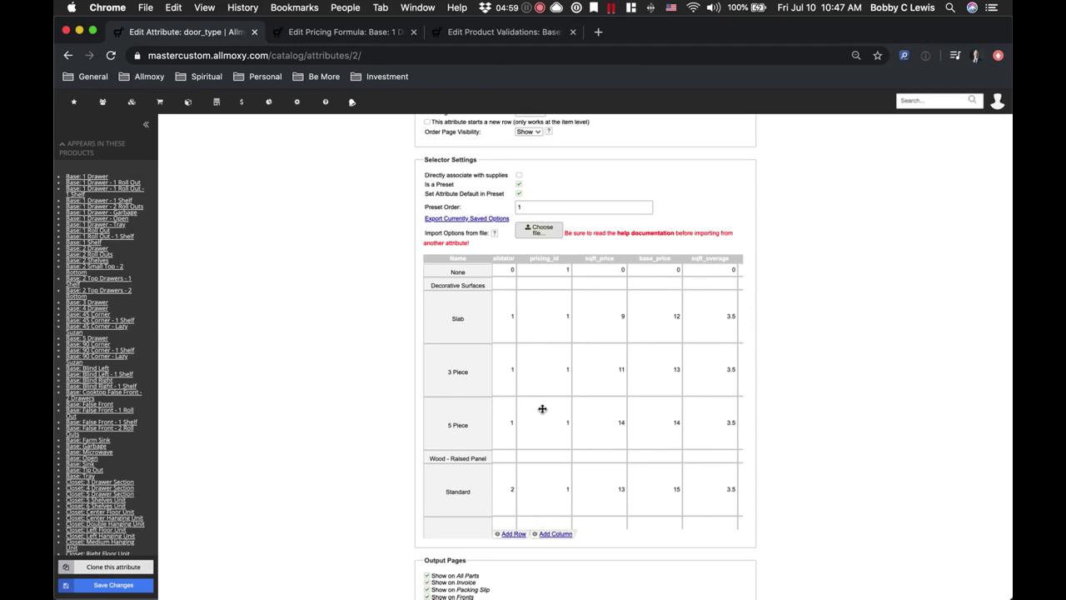
mouse_move(564, 264)
click(563, 314)
click(308, 321)
Look past the pricing columns and inspect Slab's catalog and export values
scroll(553, 321, right, 3)
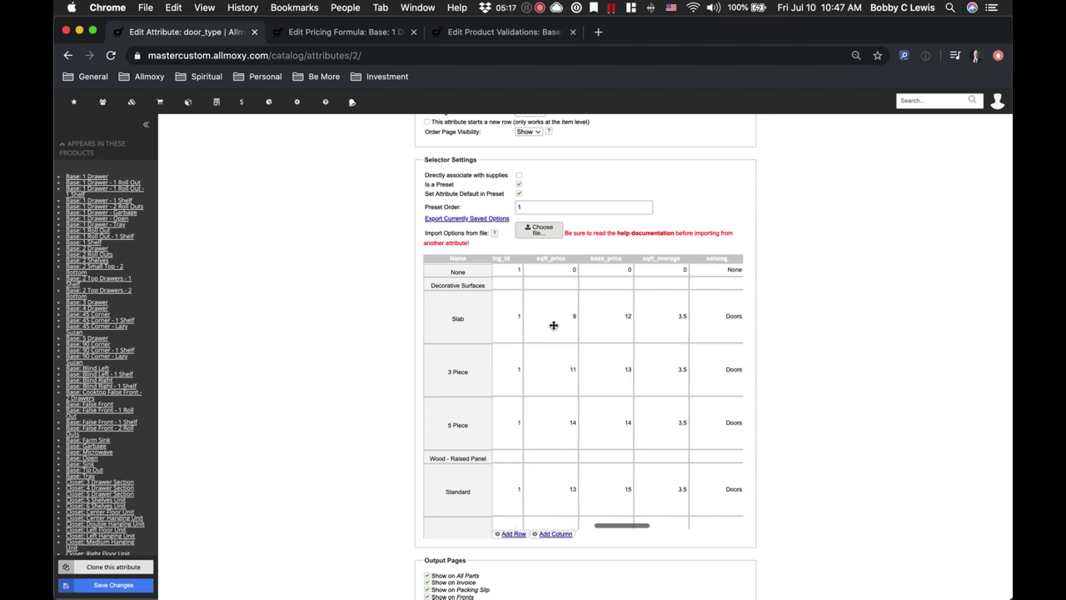
scroll(553, 325, right, 2)
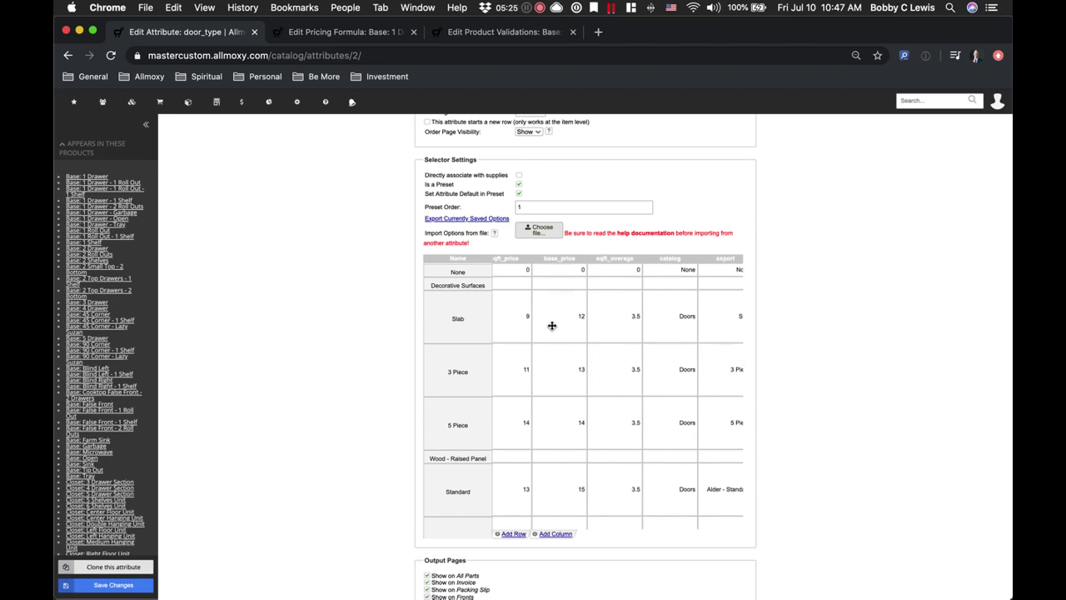
scroll(558, 325, right, 3)
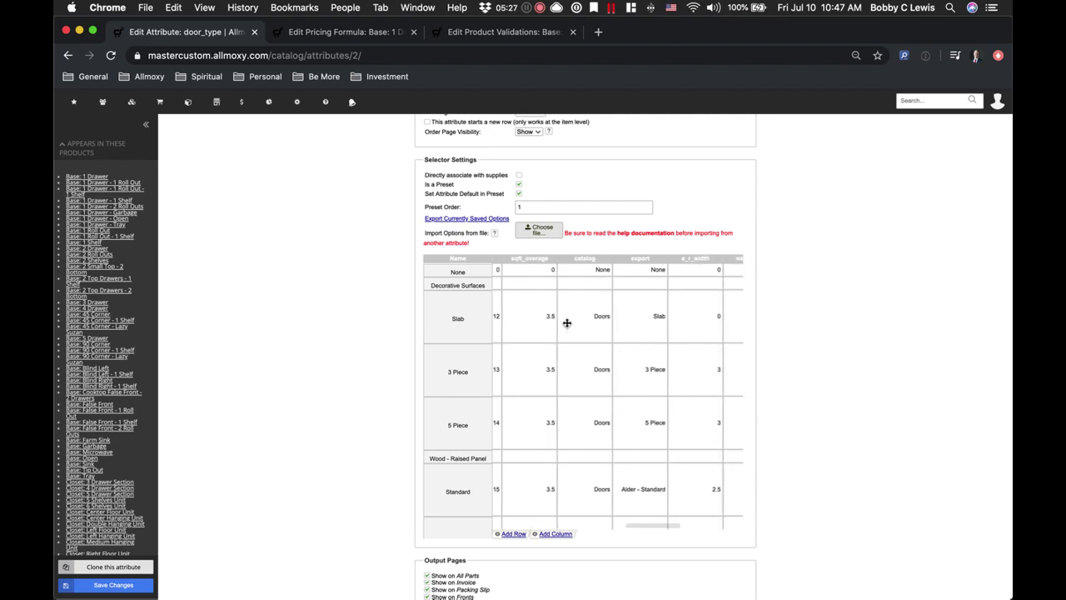
click(590, 315)
drag(576, 315, 615, 316)
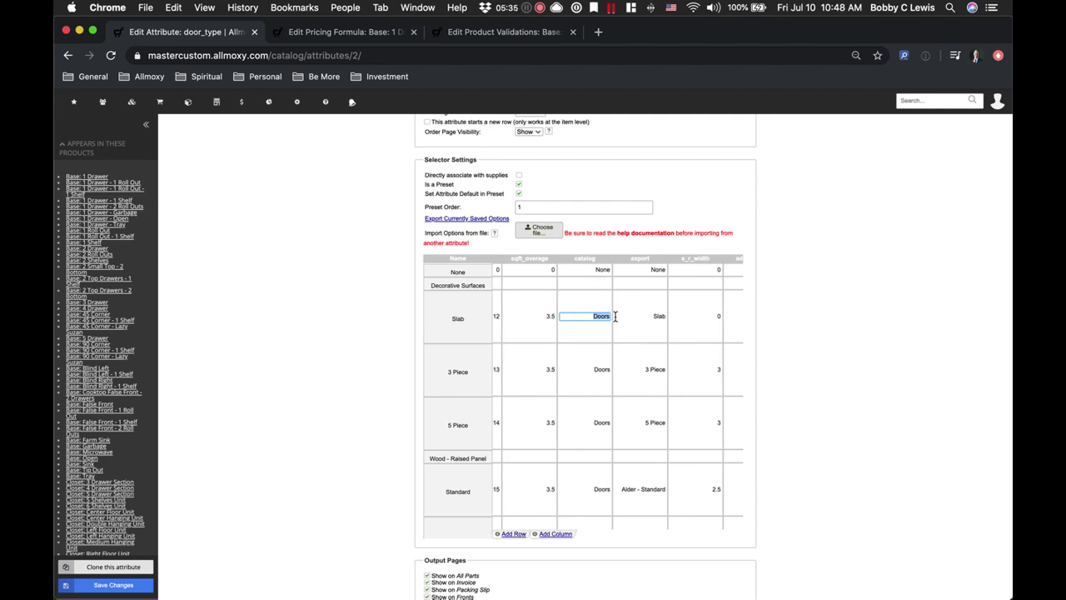
drag(589, 314, 614, 317)
drag(650, 315, 675, 316)
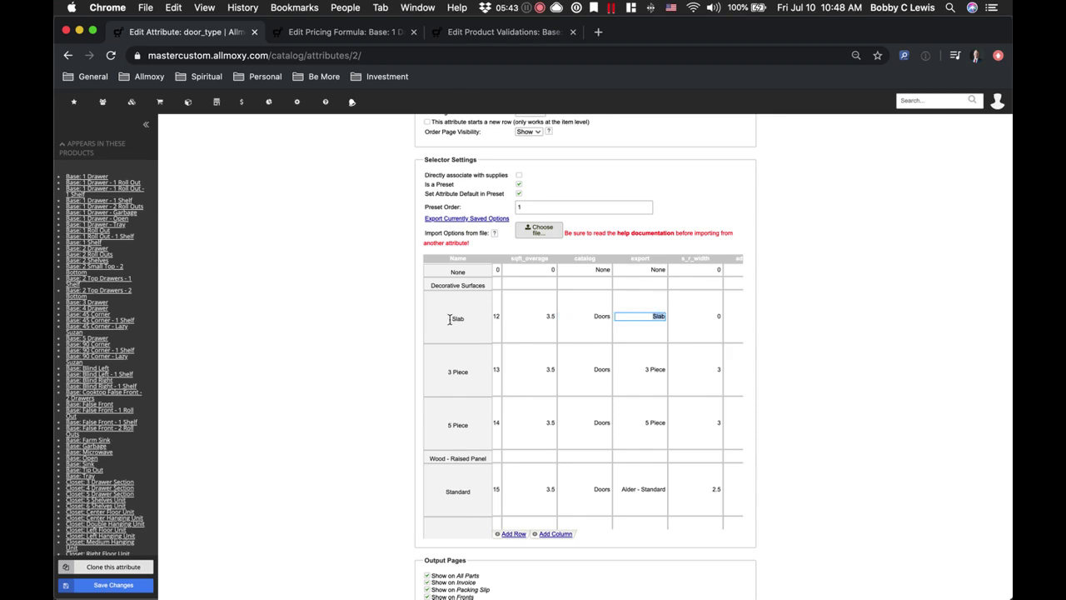
Inspect Slab's s_r_width and add_hinge values in the selector table
scroll(619, 338, right, 3)
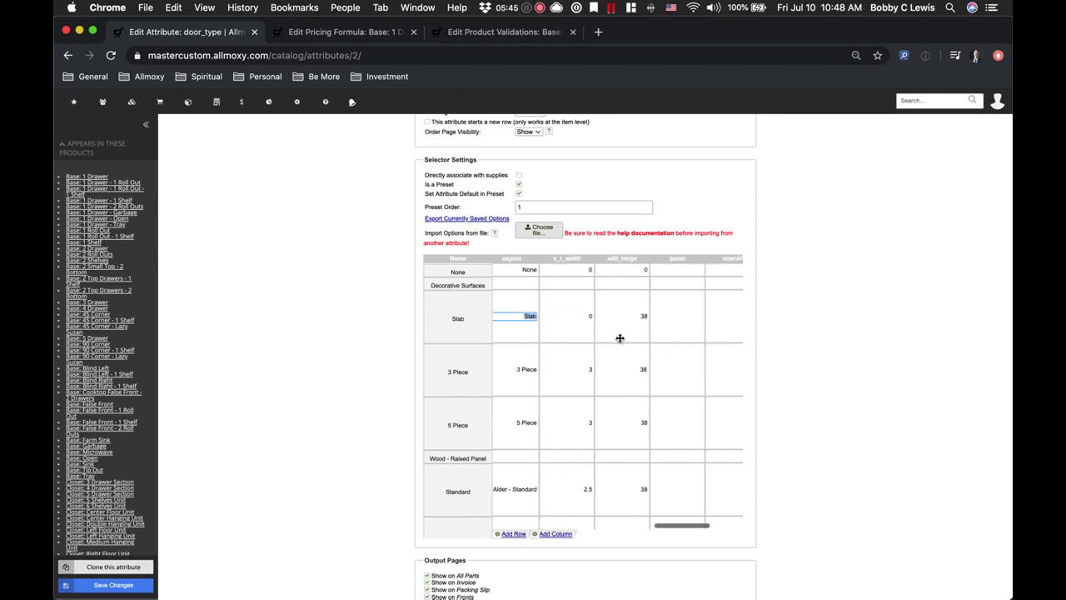
click(583, 317)
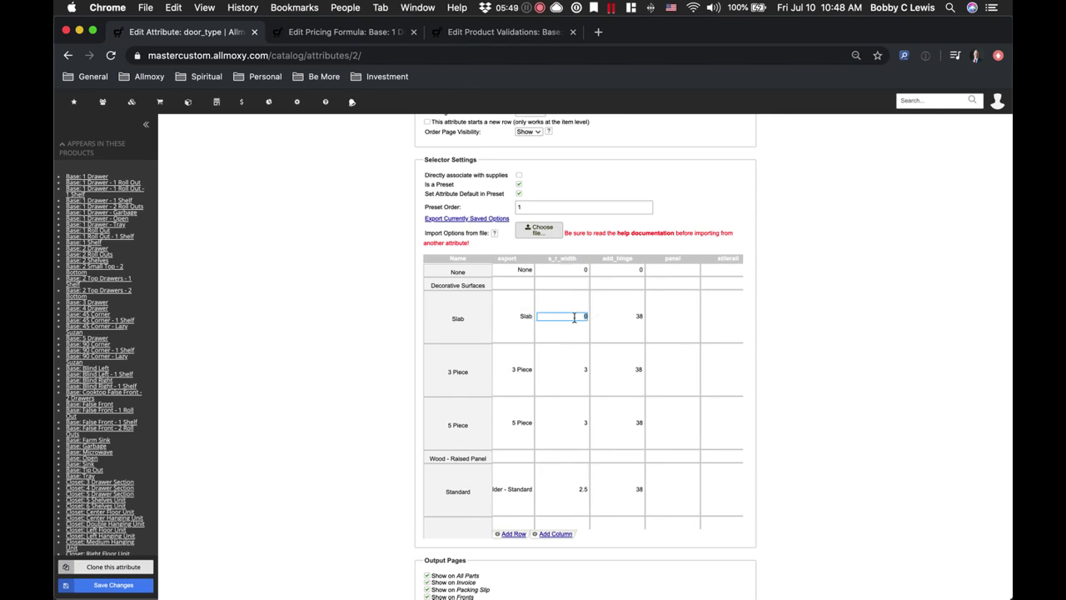
mouse_move(619, 260)
click(631, 315)
Check Slab's panel, stilerail and edge fields at the end of the selector table, leaving them unedited
scroll(638, 341, right, 3)
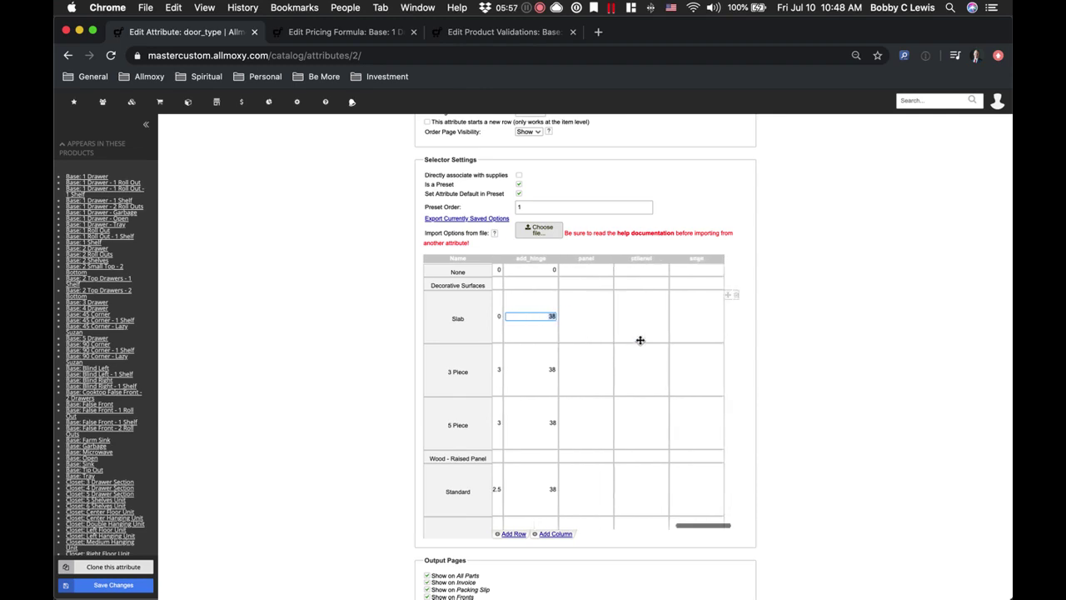
click(592, 315)
click(654, 315)
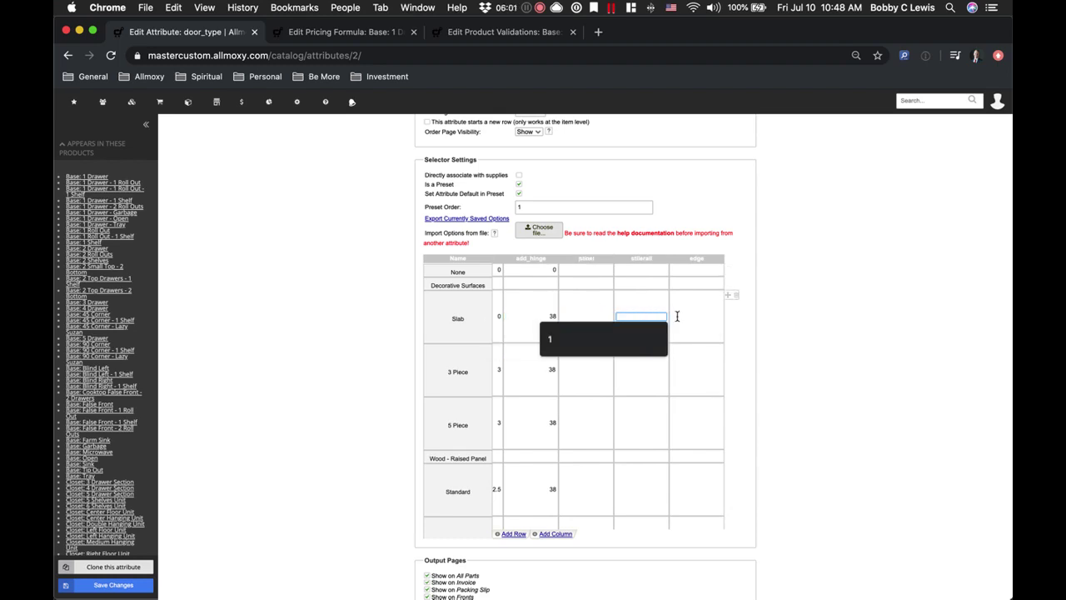
click(704, 317)
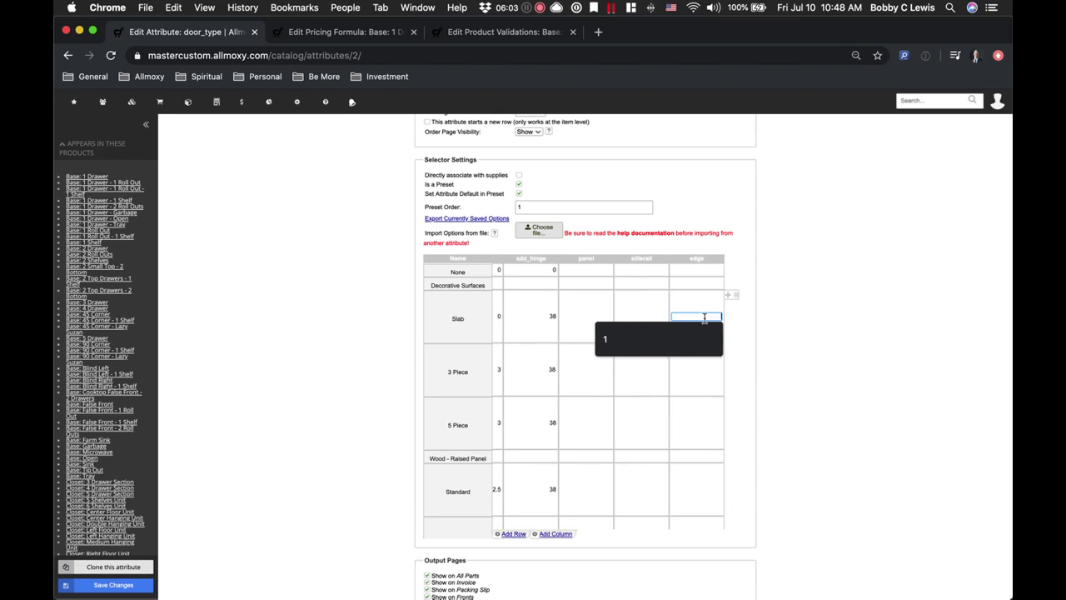
click(304, 311)
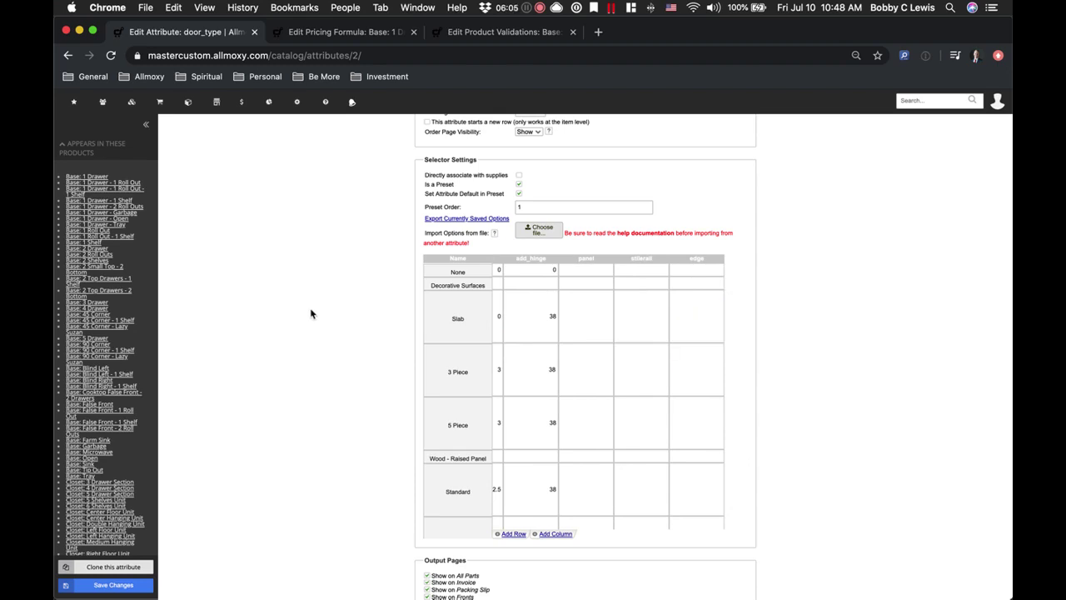